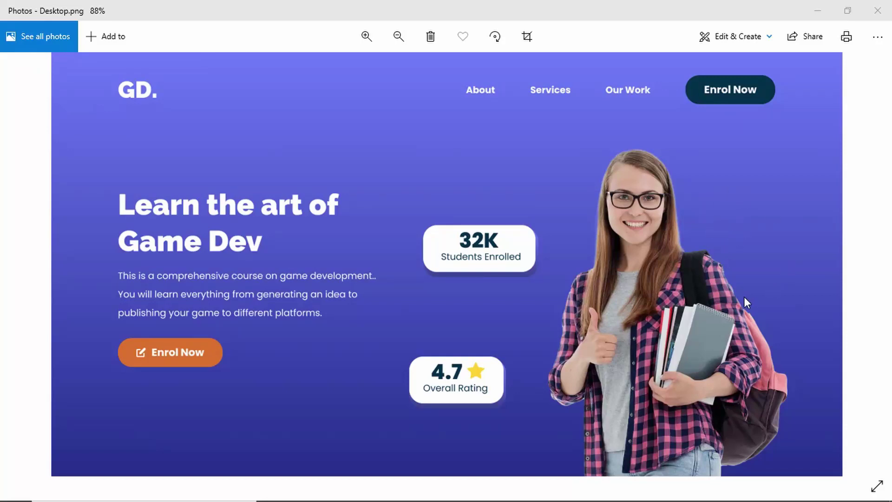
- Examine the homepage mockup, comparing its hero and testimonial sections with the Button and Heading components in Figma
{"action": "scroll", "coordinate": [811, 372], "scroll_direction": "down", "scroll_amount": 6}
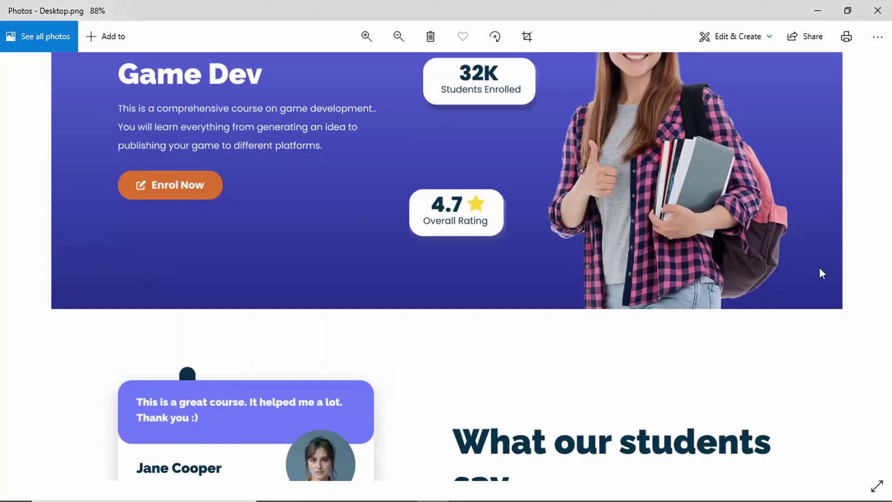
{"action": "scroll", "coordinate": [787, 416], "scroll_direction": "down", "scroll_amount": 3}
{"action": "scroll", "coordinate": [776, 191], "scroll_direction": "up", "scroll_amount": 8}
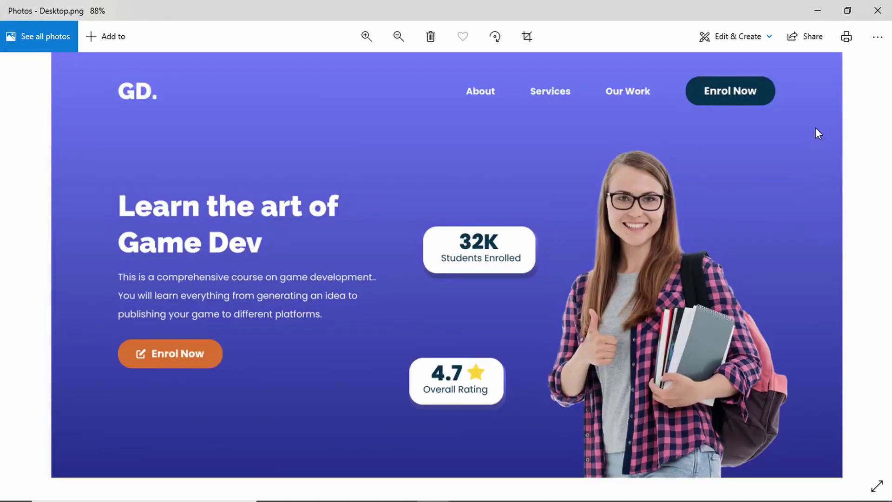
{"action": "key", "text": "alt+Tab"}
{"action": "scroll", "coordinate": [239, 174], "scroll_direction": "up", "scroll_amount": 5}
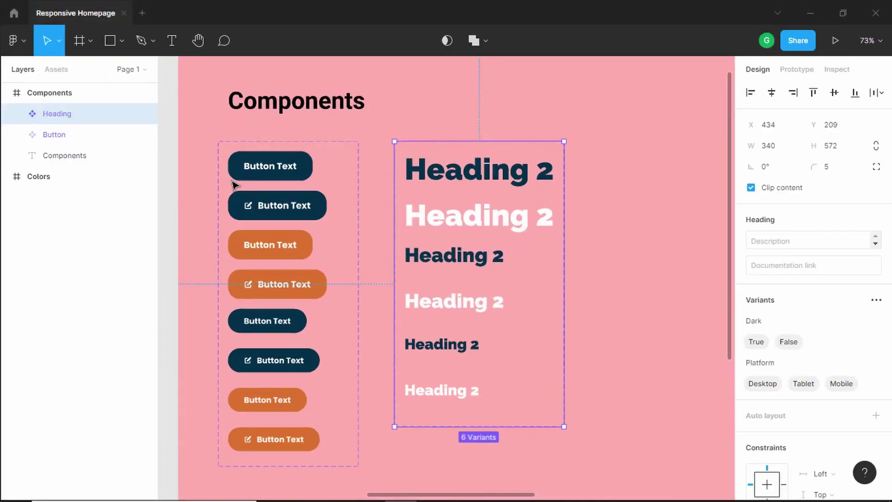
{"action": "scroll", "coordinate": [239, 181], "scroll_direction": "down", "scroll_amount": 2}
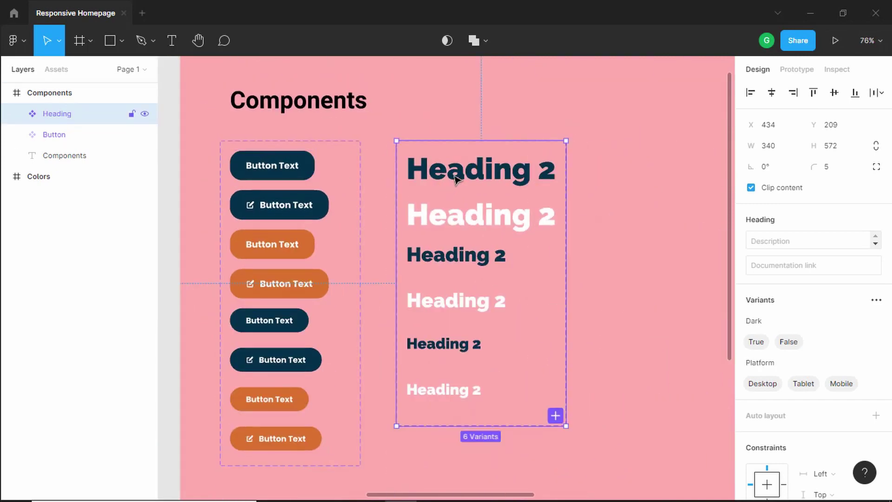
{"action": "scroll", "coordinate": [369, 188], "scroll_direction": "down", "scroll_amount": 1}
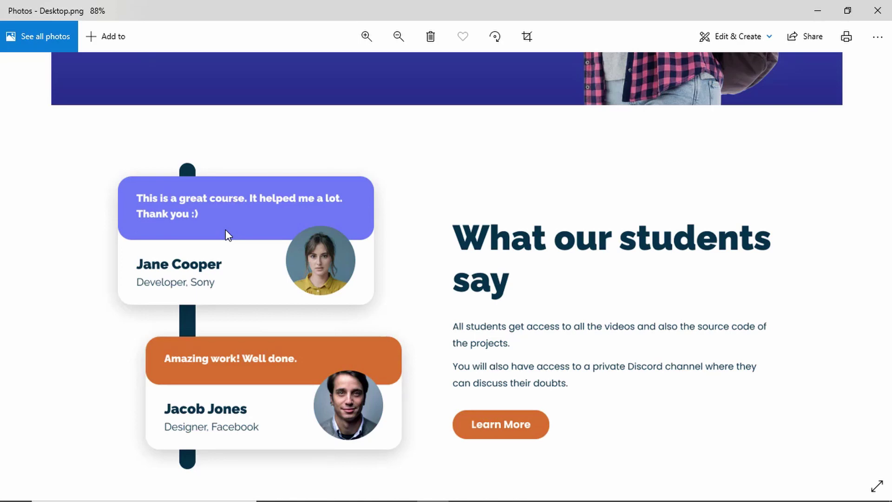
- Add a text layer reading "Amazing Work! Well done!" beside the Heading variants in the Components frame
{"action": "key", "text": "alt+Tab"}
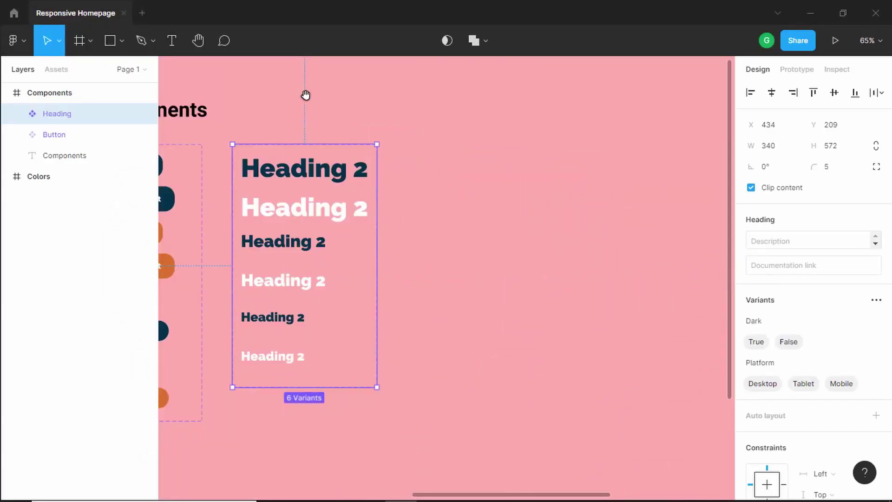
{"action": "left_click", "coordinate": [177, 41]}
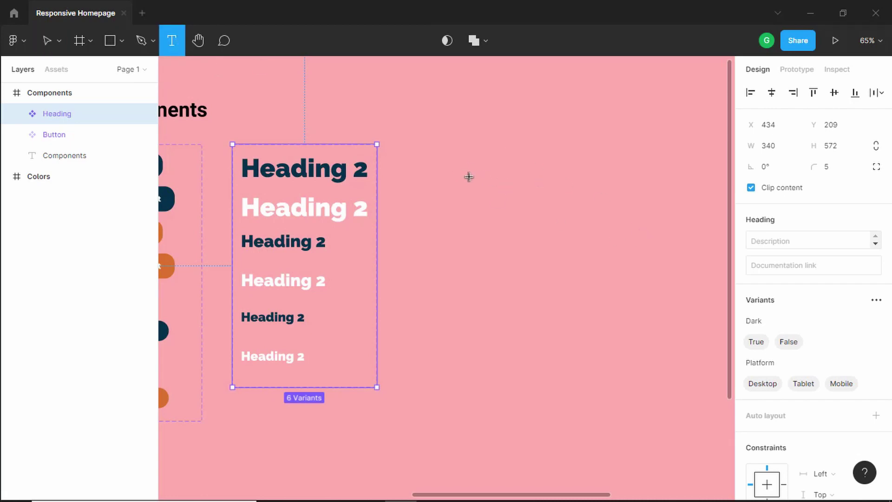
{"action": "key", "text": "alt+Tab"}
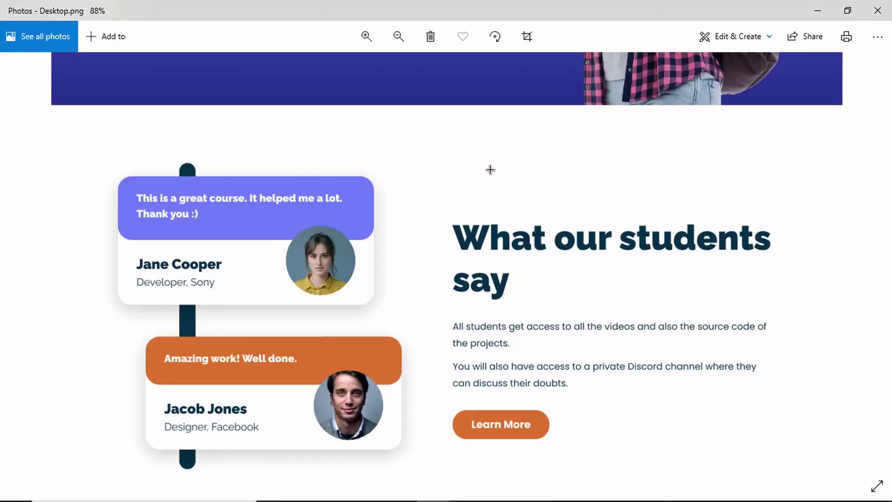
{"action": "key", "text": "alt+Tab"}
{"action": "left_click", "coordinate": [496, 177]}
{"action": "type", "text": "Amaz"}
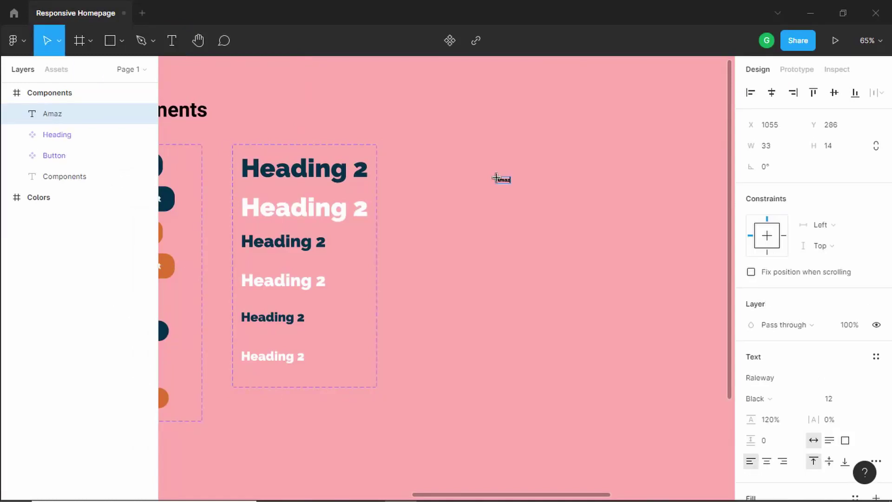
{"action": "type", "text": "ing Work! Well done!"}
{"action": "key", "text": "shift+2"}
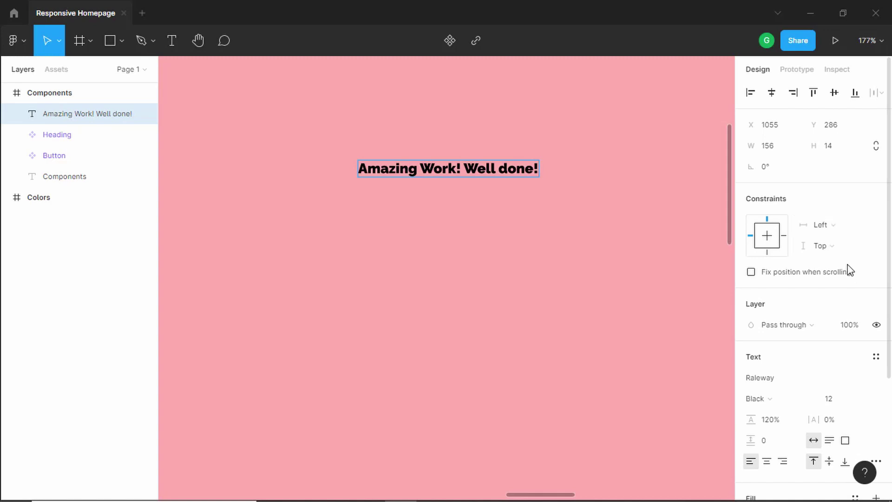
- Try to set the font size of the "Amazing Work! Well done!" text to 18
{"action": "left_click", "coordinate": [839, 402]}
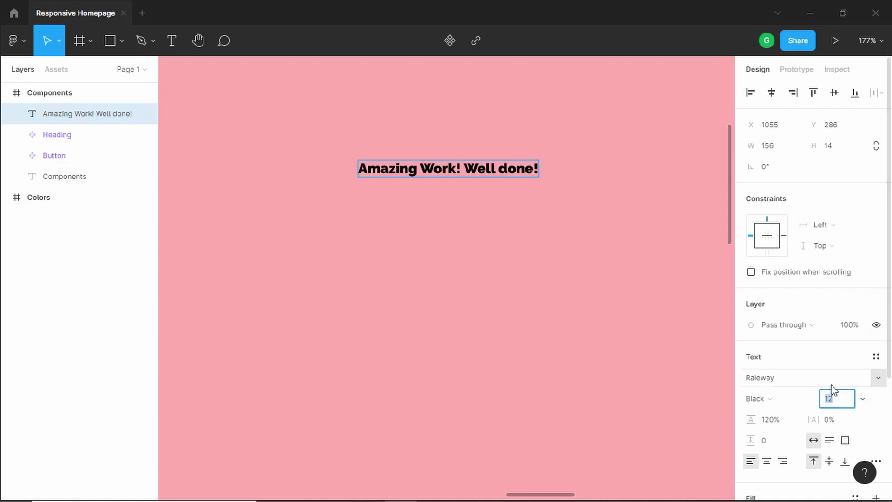
{"action": "key", "text": "Return"}
{"action": "scroll", "coordinate": [793, 380], "scroll_direction": "down", "scroll_amount": 2}
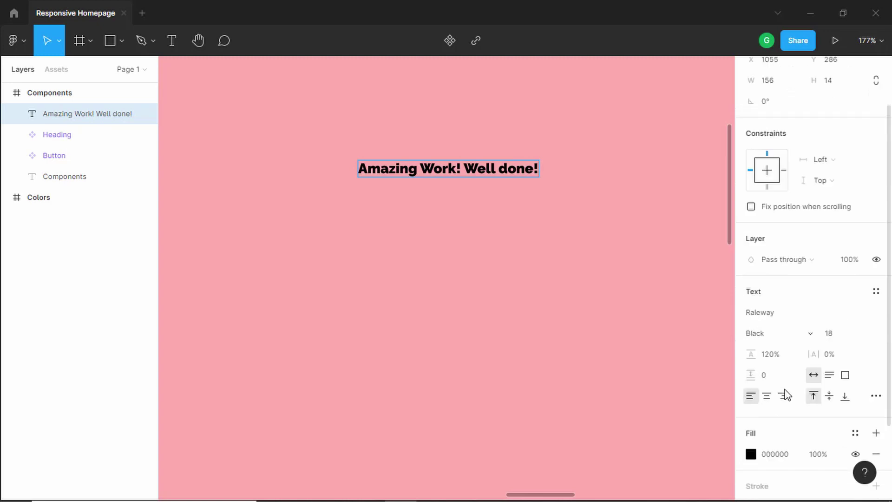
{"action": "left_click", "coordinate": [780, 356]}
{"action": "key", "text": "Left"}
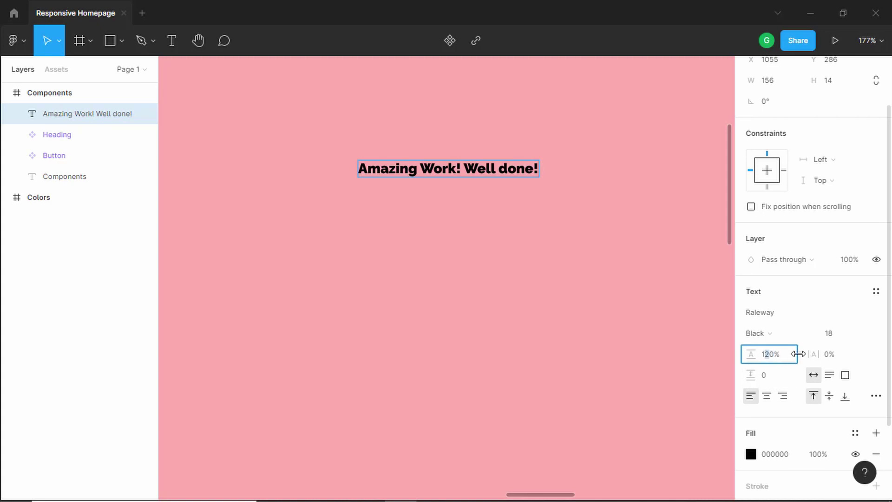
{"action": "key", "text": "Escape"}
- Set the fill colour of the "Amazing Work! Well done!" text to white, FFFFFF
{"action": "scroll", "coordinate": [841, 213], "scroll_direction": "down", "scroll_amount": 3}
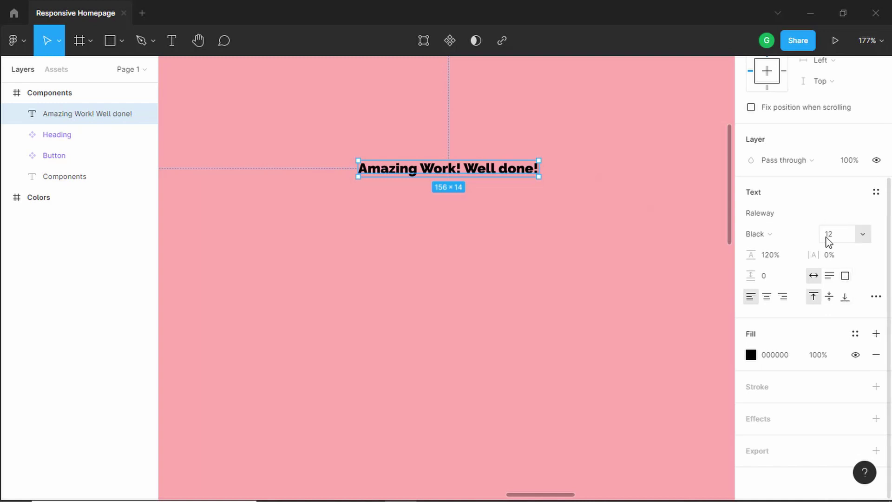
{"action": "left_click", "coordinate": [751, 356]}
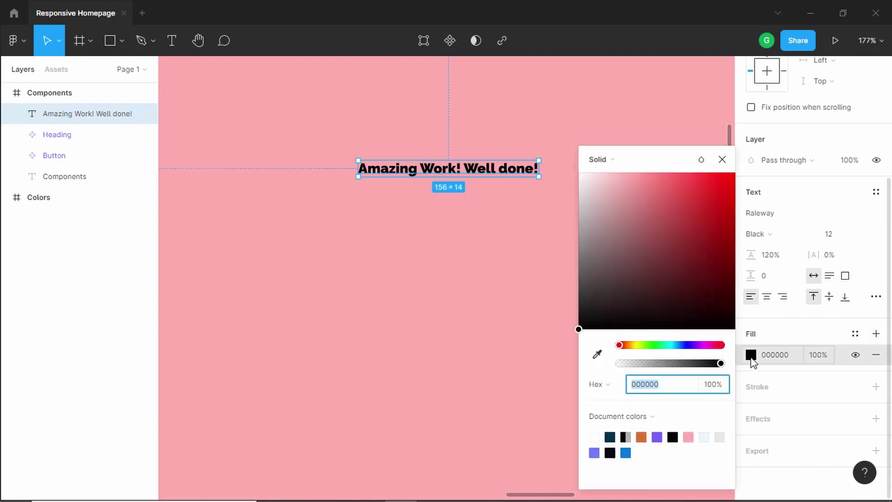
{"action": "left_click_drag", "start_coordinate": [650, 248], "coordinate": [567, 164]}
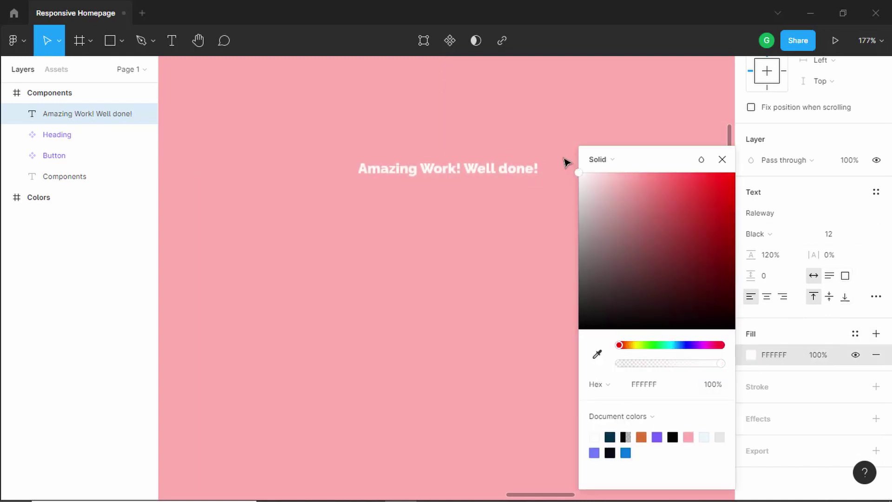
{"action": "left_click", "coordinate": [723, 162]}
- Add auto layout around the "Amazing Work! Well done!" text
{"action": "scroll", "coordinate": [558, 156], "scroll_direction": "up", "scroll_amount": 1}
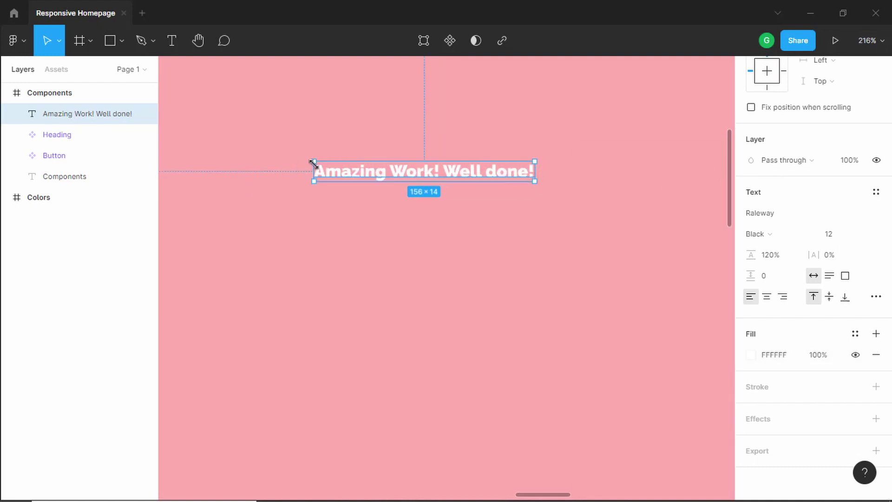
{"action": "right_click", "coordinate": [366, 175]}
{"action": "mouse_move", "coordinate": [367, 176]}
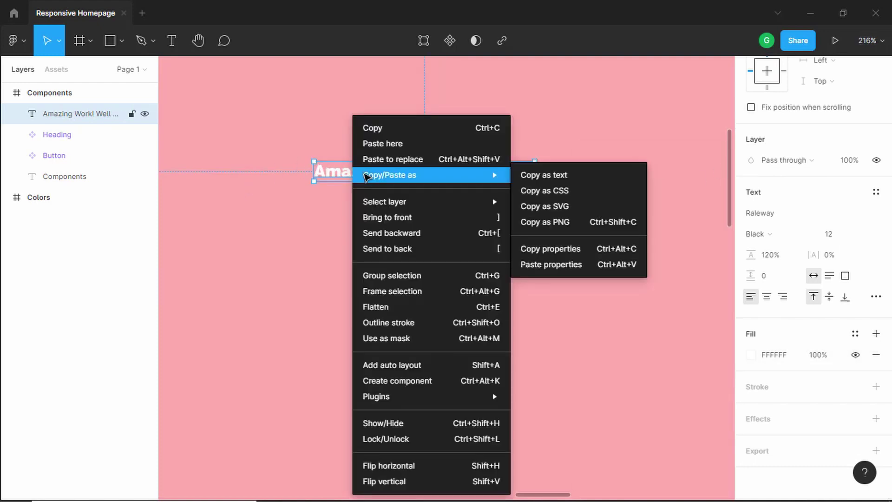
{"action": "left_click", "coordinate": [438, 370]}
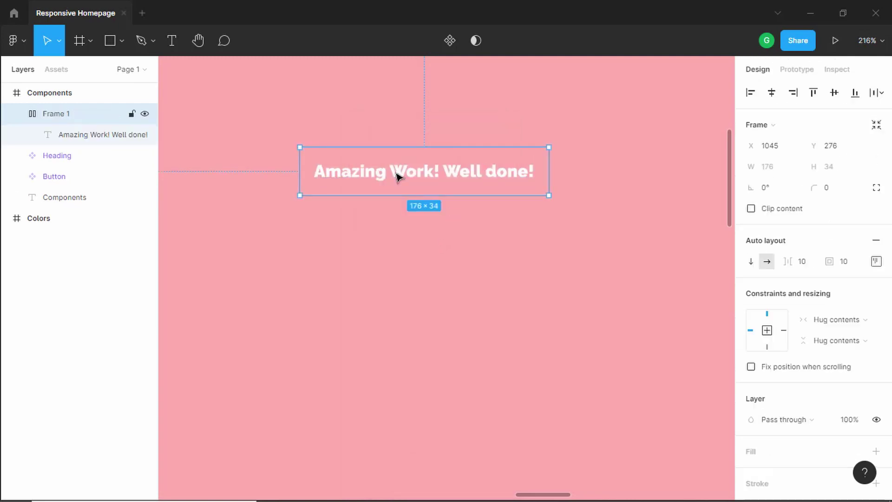
- Set the text's horizontal resizing to Fill container and widen its auto layout frame to about 203
{"action": "left_click", "coordinate": [86, 136]}
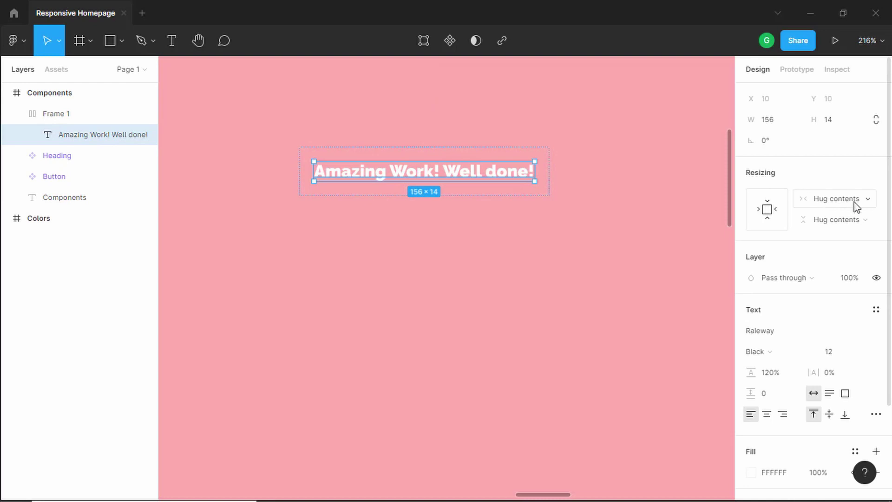
{"action": "left_click", "coordinate": [857, 200]}
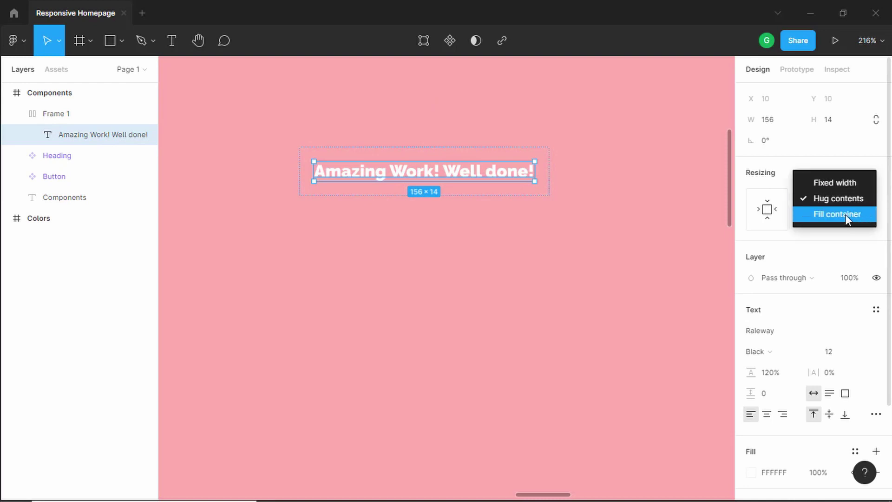
{"action": "left_click", "coordinate": [846, 214]}
{"action": "left_click", "coordinate": [623, 171]}
{"action": "left_click", "coordinate": [553, 172]}
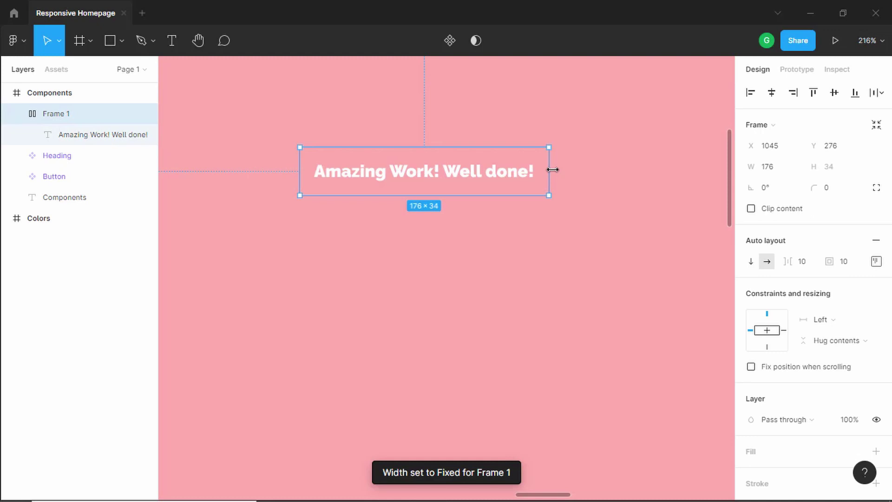
{"action": "left_click_drag", "start_coordinate": [553, 169], "coordinate": [587, 173]}
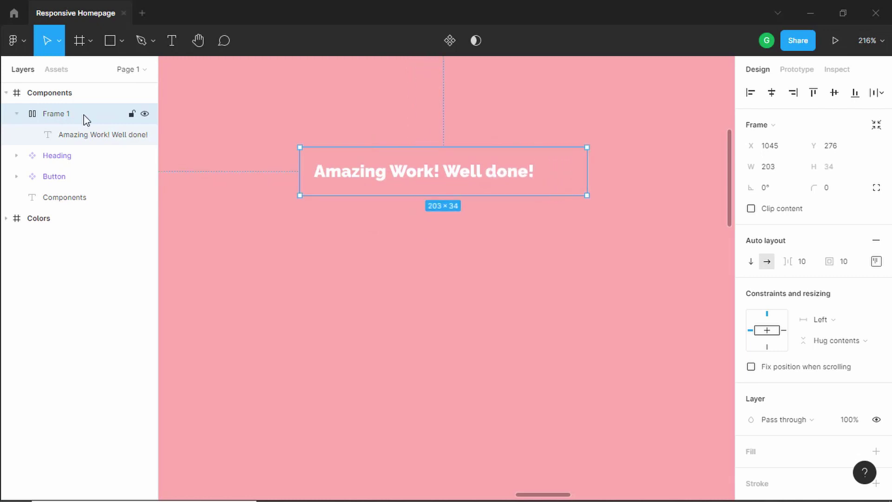
- Rename the auto layout frame as Testimonial Content
{"action": "double_click", "coordinate": [86, 120]}
{"action": "type", "text": "Tes"}
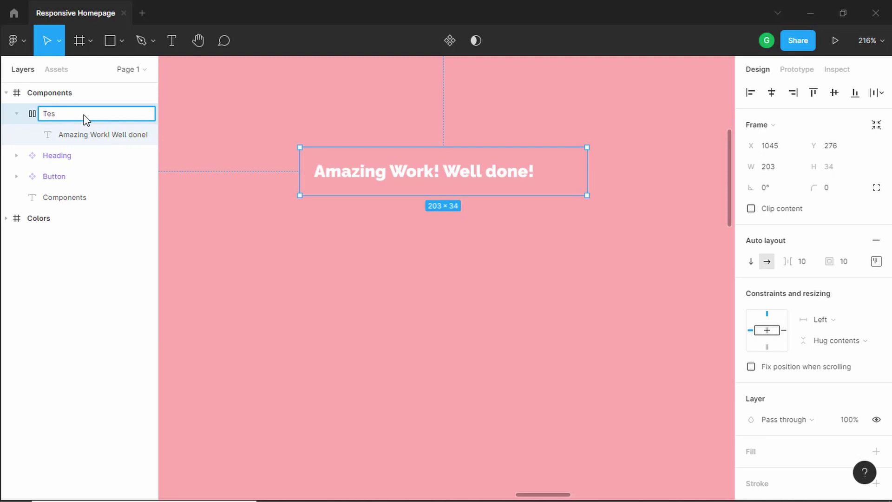
{"action": "type", "text": "timonial Content"}
{"action": "key", "text": "Return"}
{"action": "left_click", "coordinate": [236, 223]}
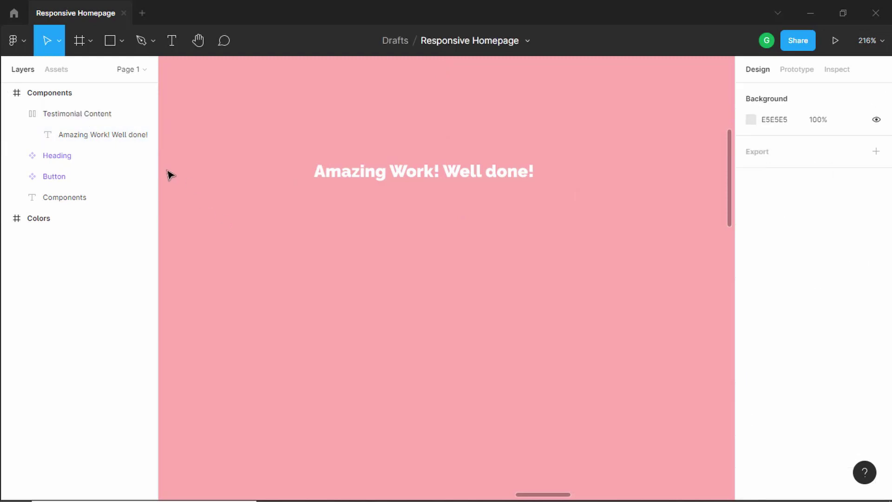
- Add a text layer with the first reviewer's full name from the mockup, below the testimonial text
{"action": "left_click", "coordinate": [172, 40]}
{"action": "left_click", "coordinate": [374, 240]}
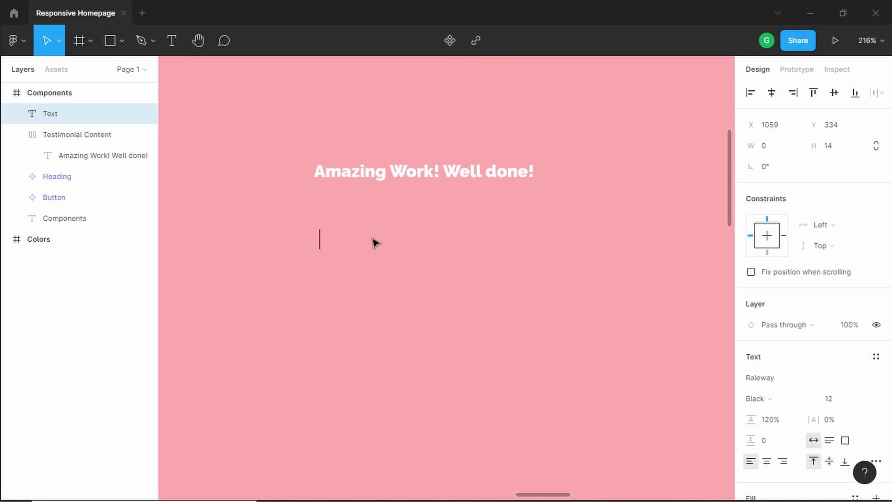
{"action": "key", "text": "alt+Tab"}
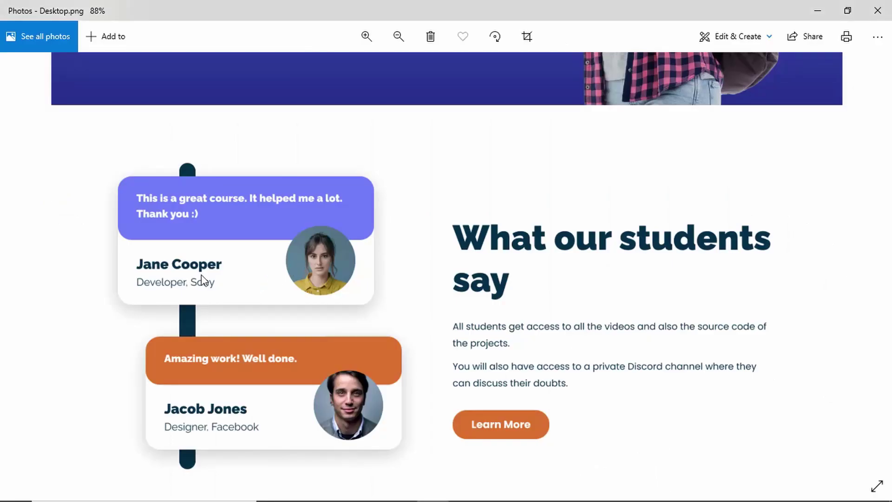
{"action": "key", "text": "alt+Tab"}
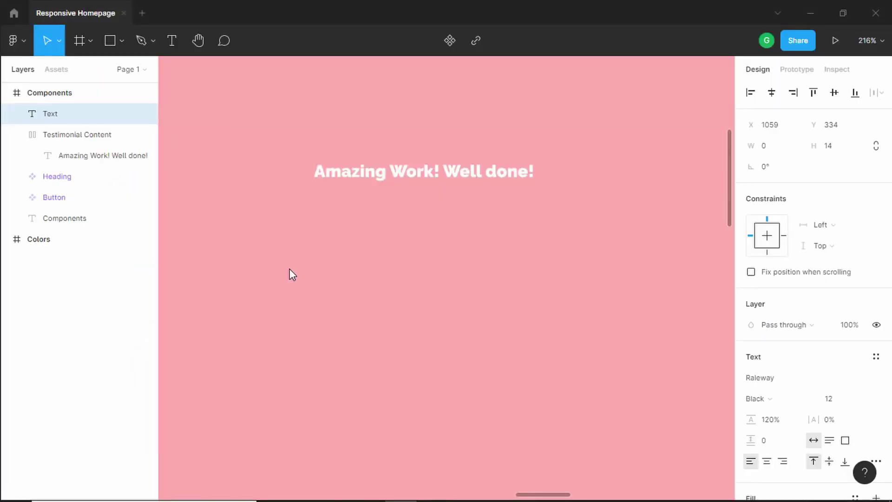
{"action": "type", "text": "Jane Cooper"}
{"action": "key", "text": "Escape"}
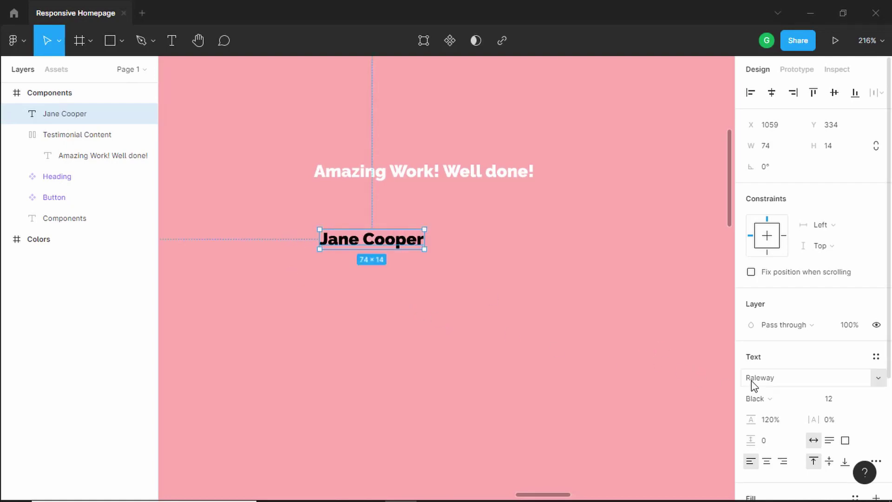
- Set the font size of the reviewer's name to 24
{"action": "left_click", "coordinate": [836, 399]}
{"action": "type", "text": "24"}
{"action": "key", "text": "Return"}
- Align the Testimonial Content frame's left edge with the reviewer's name and set its text's font size to 18
{"action": "scroll", "coordinate": [604, 302], "scroll_direction": "down", "scroll_amount": 2}
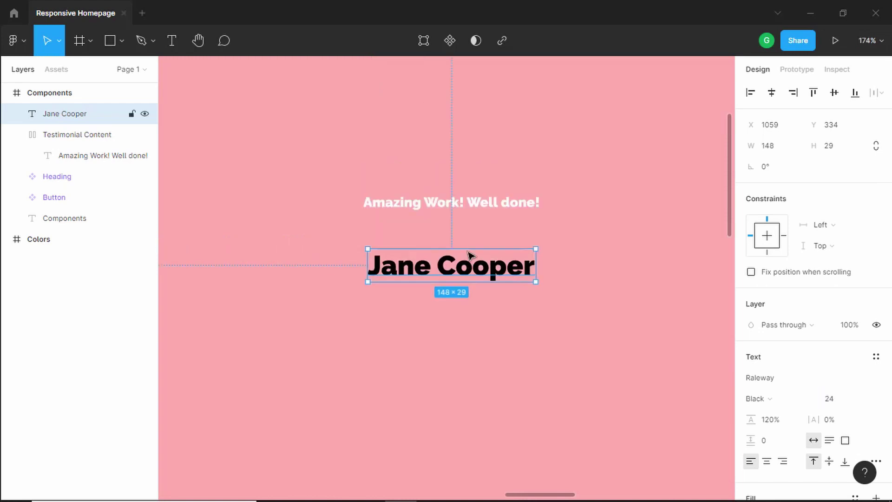
{"action": "left_click_drag", "start_coordinate": [444, 208], "coordinate": [458, 206]}
{"action": "double_click", "coordinate": [457, 206]}
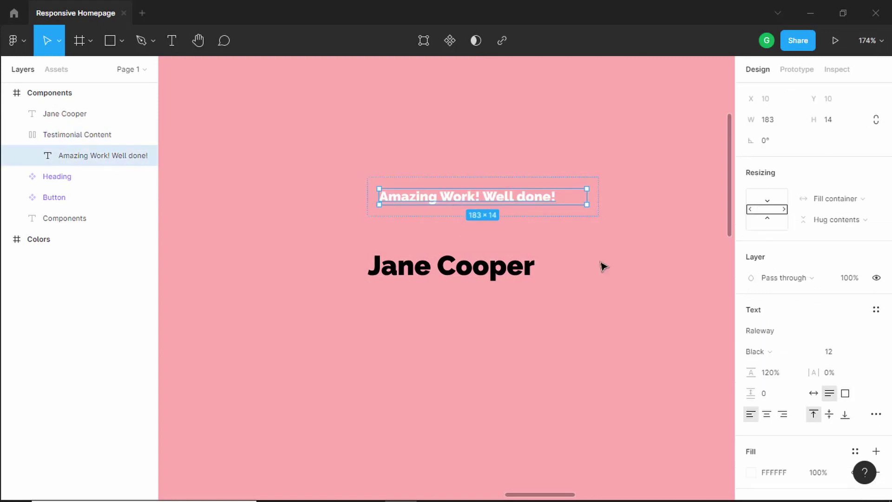
{"action": "left_click", "coordinate": [830, 353]}
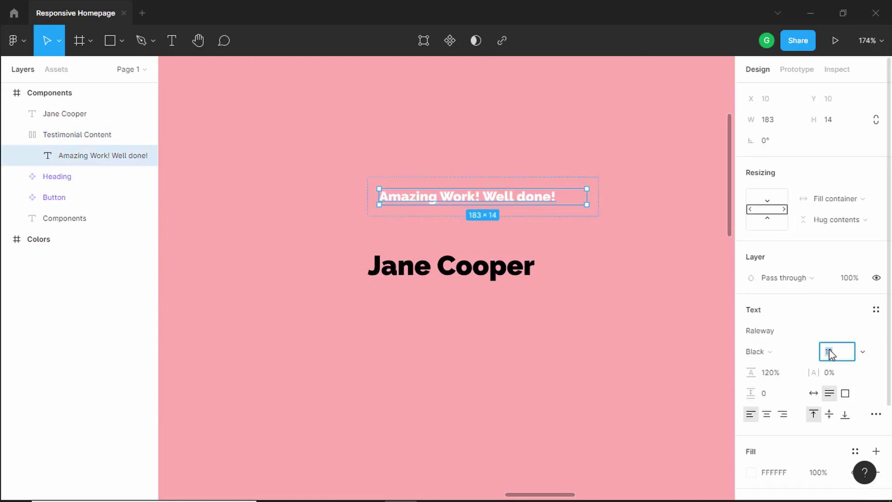
{"action": "type", "text": "18"}
{"action": "key", "text": "Return"}
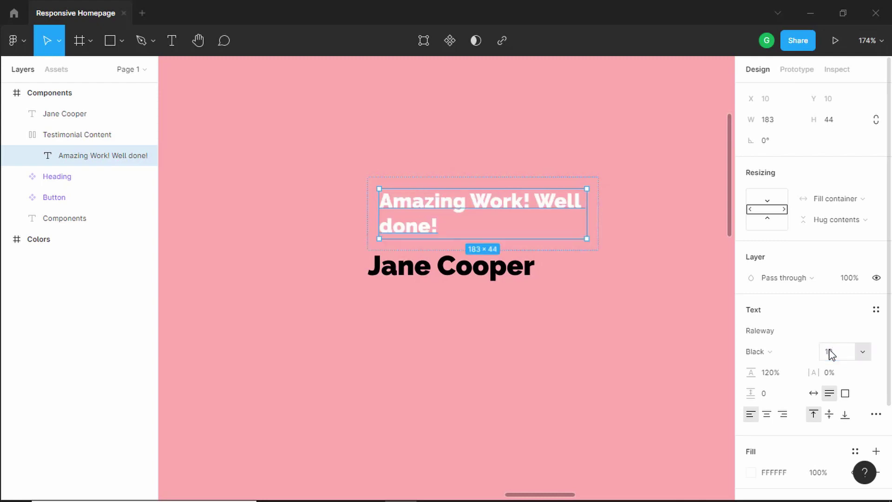
- Move the reviewer's name beneath the testimonial text, to about X 1009, Y 324
{"action": "left_click", "coordinate": [363, 252]}
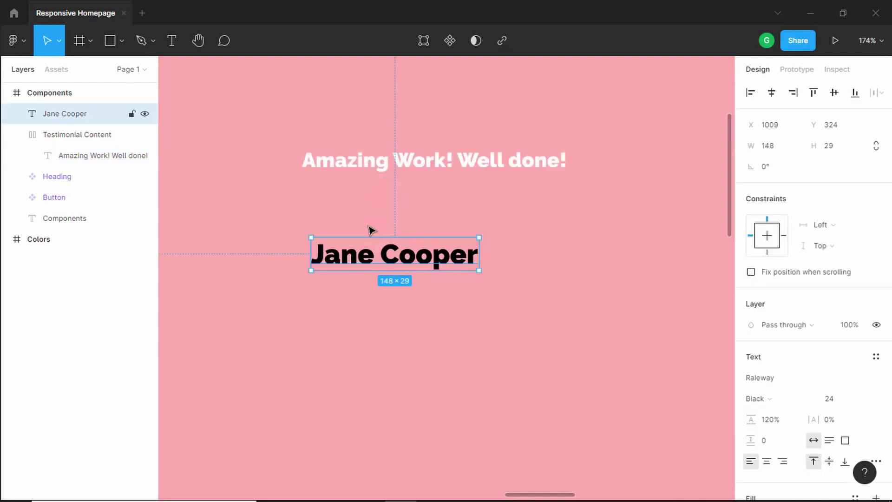
{"action": "scroll", "coordinate": [332, 221], "scroll_direction": "down", "scroll_amount": 5}
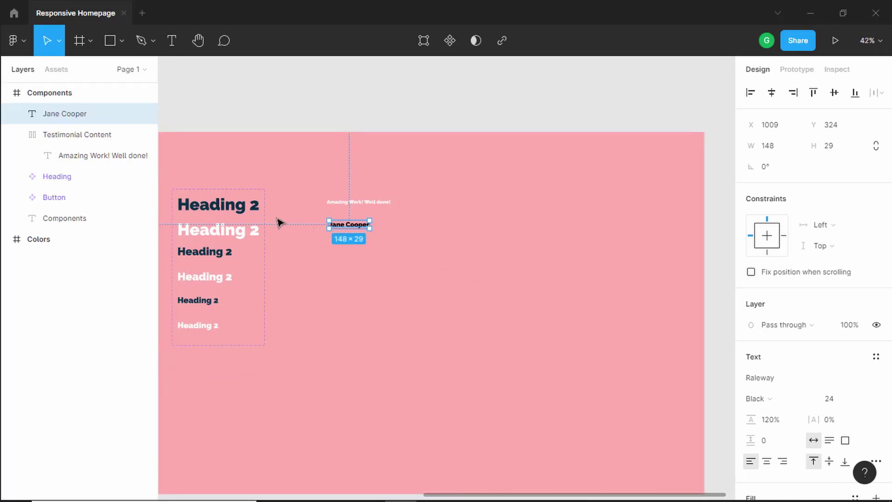
- Recolor the reviewer's name with the dark navy 023047 sampled from the Colors frame's swatch
{"action": "scroll", "coordinate": [291, 256], "scroll_direction": "left", "scroll_amount": 7}
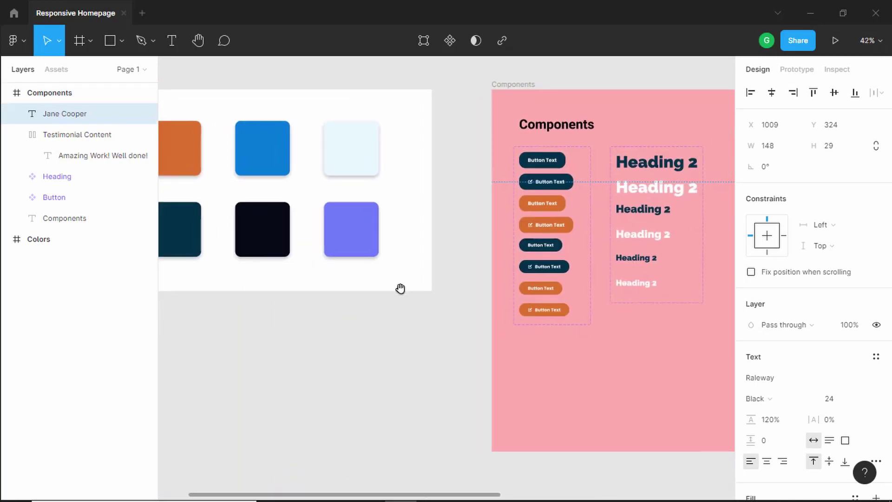
{"action": "scroll", "coordinate": [400, 288], "scroll_direction": "left", "scroll_amount": 2}
{"action": "scroll", "coordinate": [751, 361], "scroll_direction": "down", "scroll_amount": 4}
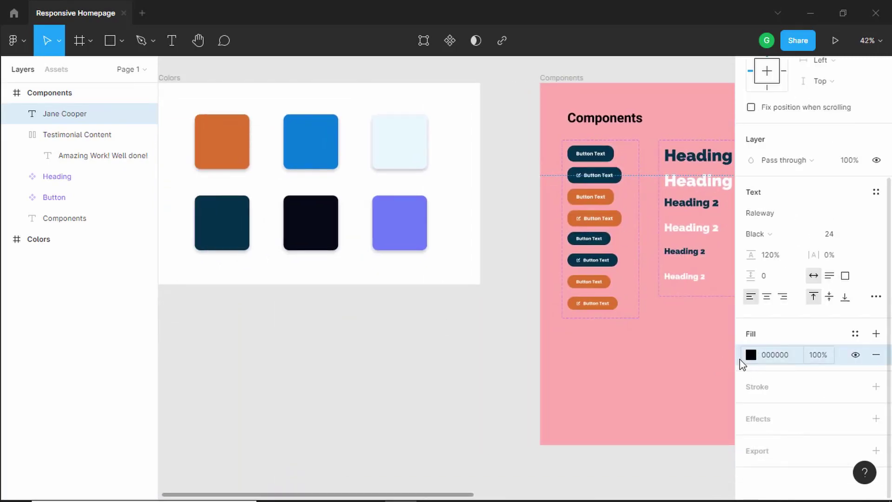
{"action": "left_click", "coordinate": [751, 355]}
{"action": "left_click", "coordinate": [597, 354]}
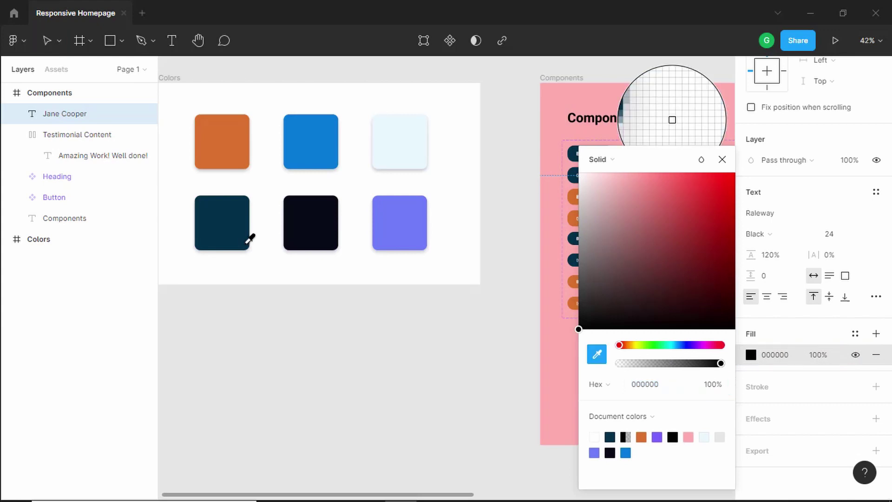
{"action": "left_click", "coordinate": [227, 222]}
{"action": "key", "text": "Escape"}
- Duplicate the reviewer's name directly below itself and change the copy's text to "Developer, Sony" as in the mockup
{"action": "key", "text": "shift+2"}
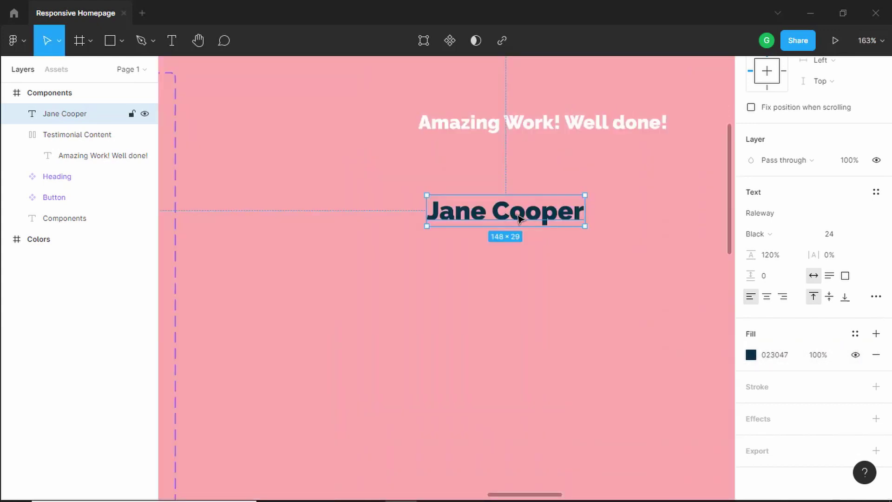
{"action": "left_click_drag", "start_coordinate": [514, 220], "coordinate": [515, 252]}
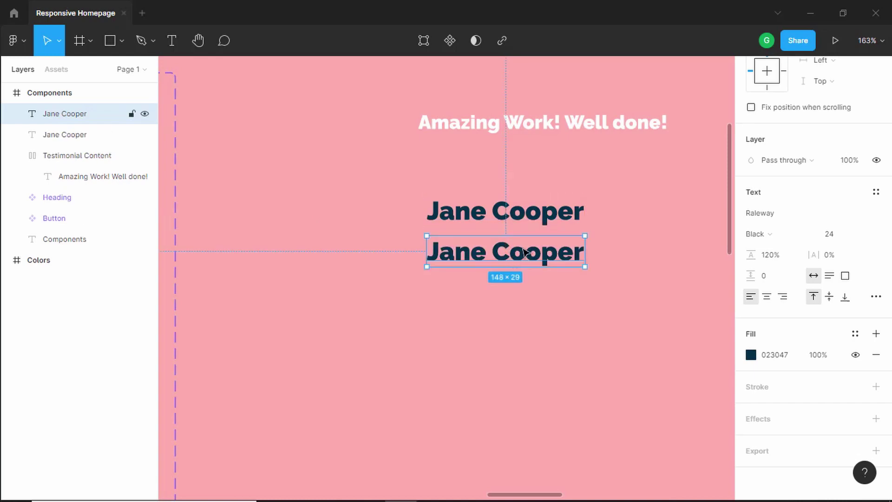
{"action": "double_click", "coordinate": [524, 252]}
{"action": "key", "text": "alt+Tab"}
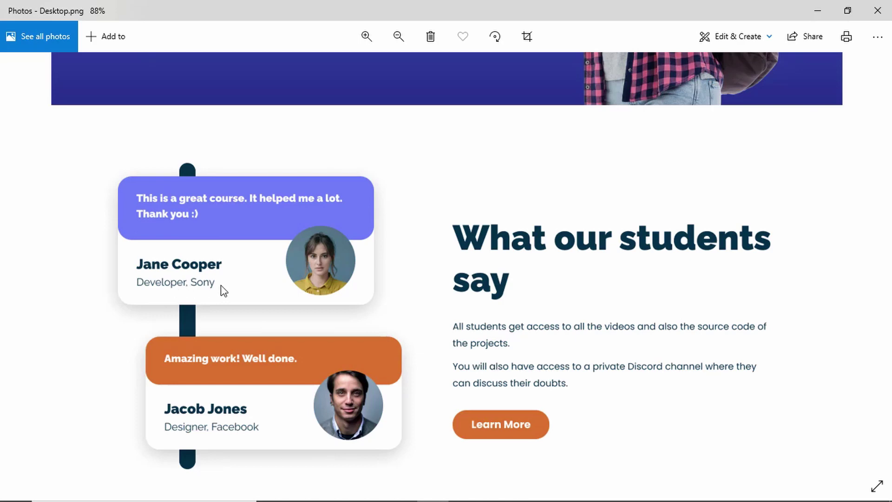
{"action": "key", "text": "alt+Tab"}
{"action": "type", "text": "Developer, Sony"}
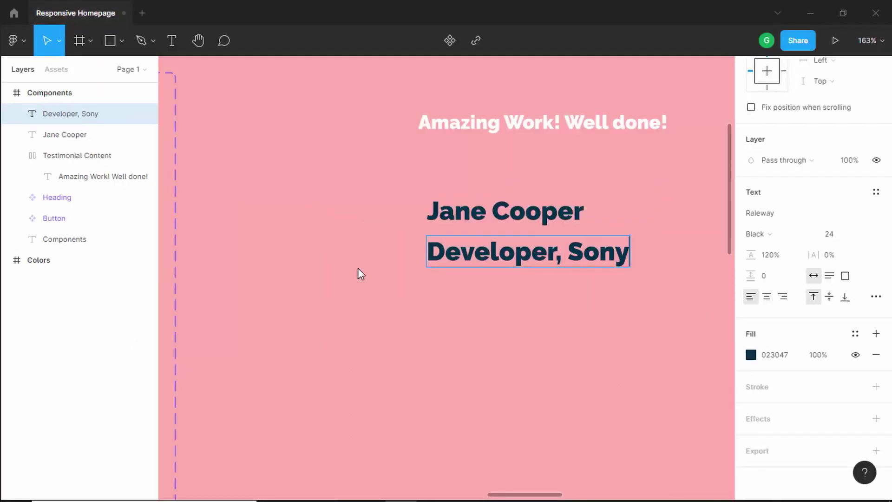
{"action": "key", "text": "Escape"}
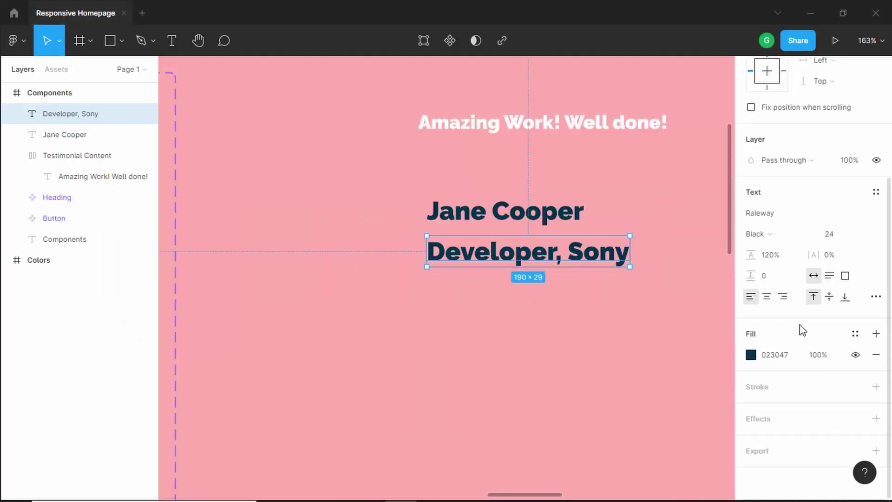
- Set the "Developer, Sony" text to font size 18 and Regular weight
{"action": "left_click", "coordinate": [835, 234]}
{"action": "type", "text": "18"}
{"action": "key", "text": "Return"}
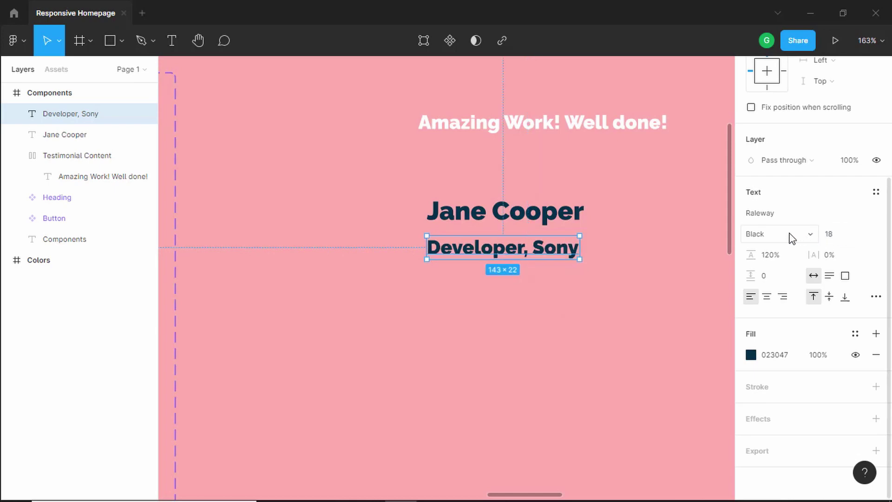
{"action": "left_click", "coordinate": [792, 239]}
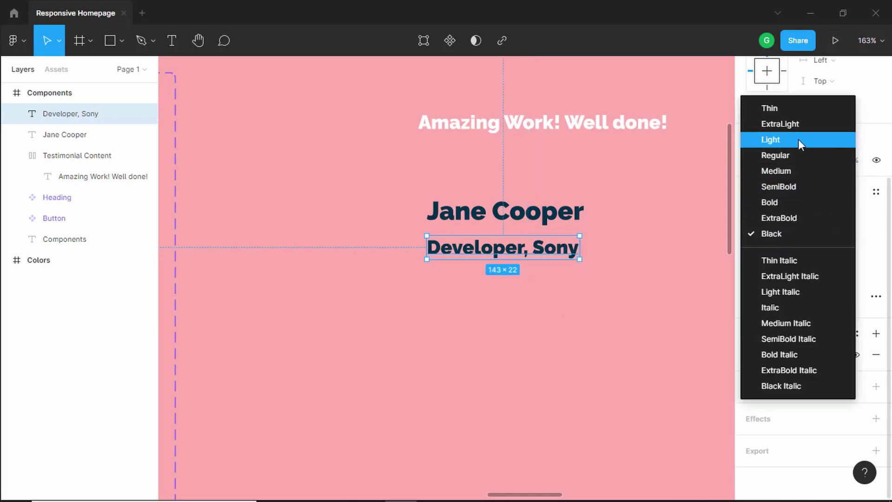
{"action": "left_click", "coordinate": [801, 153]}
{"action": "left_click", "coordinate": [392, 194]}
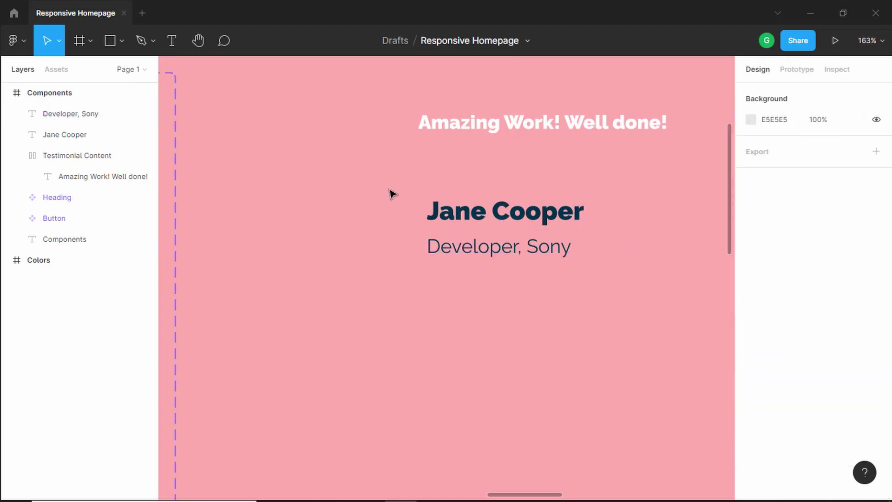
- Combine the reviewer's name and the "Developer, Sony" text in an auto layout frame
{"action": "left_click_drag", "start_coordinate": [389, 183], "coordinate": [621, 291]}
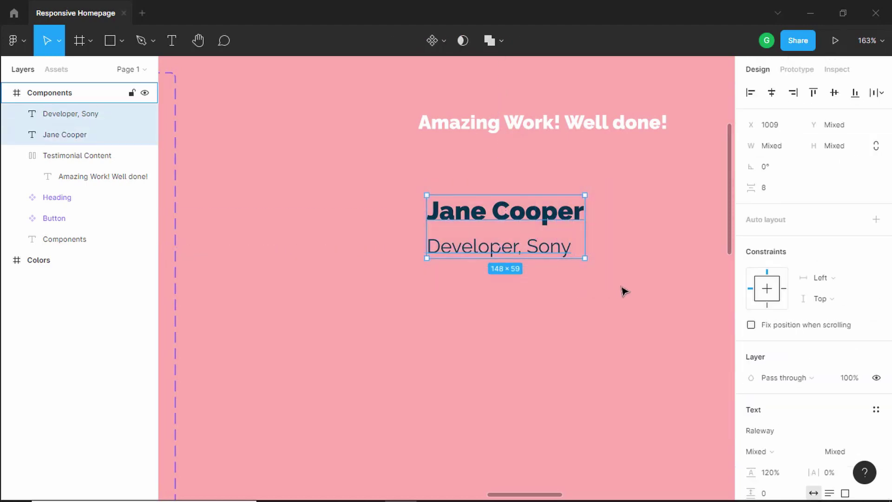
{"action": "right_click", "coordinate": [533, 215]}
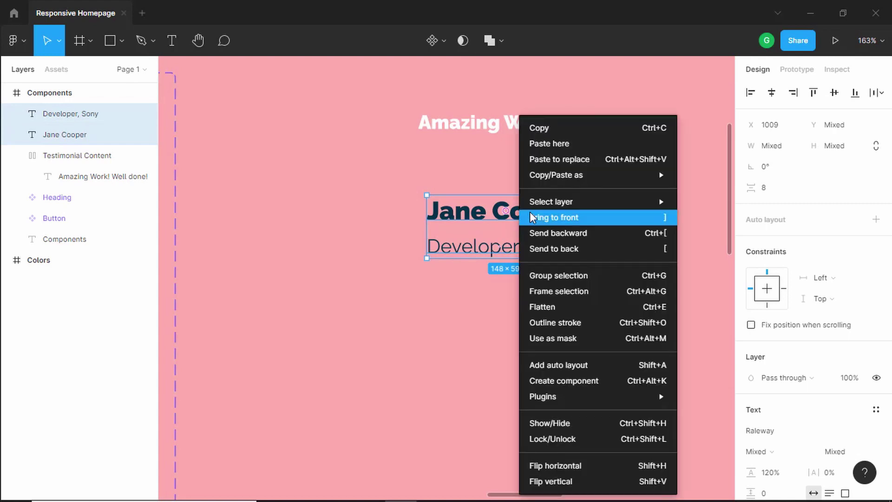
{"action": "left_click", "coordinate": [556, 364]}
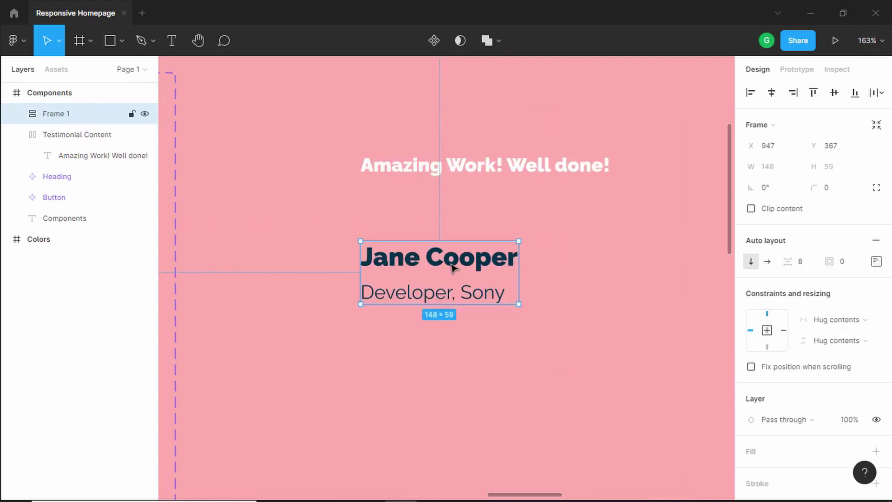
- Check the mockup and place a 100 × 100 circle for the photo beside the reviewer's name
{"action": "key", "text": "alt+Tab"}
{"action": "key", "text": "alt+Tab"}
{"action": "left_click", "coordinate": [123, 47]}
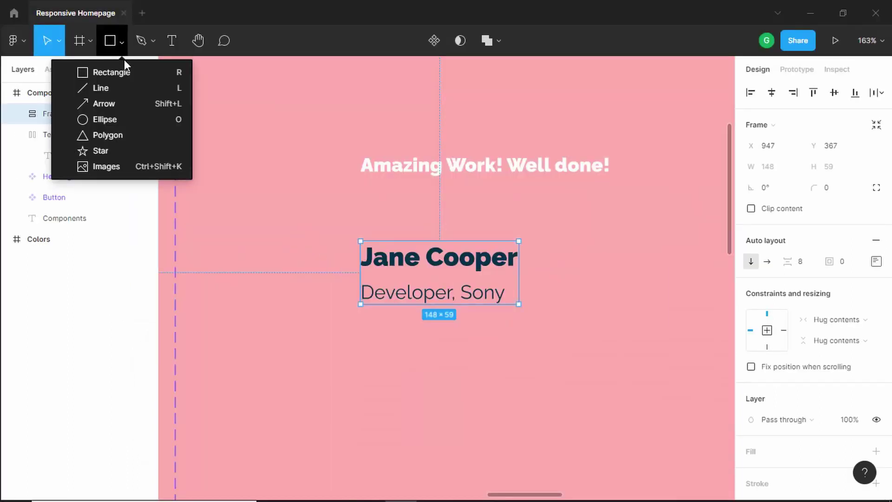
{"action": "left_click", "coordinate": [117, 119]}
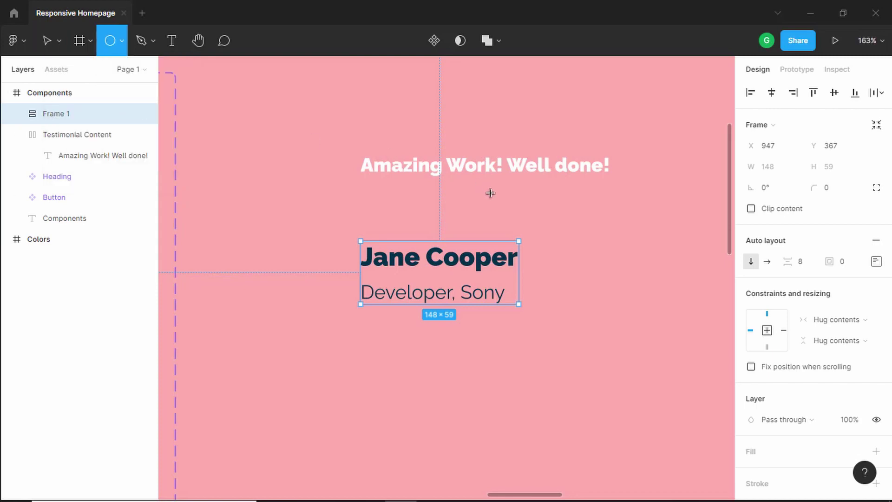
{"action": "left_click", "coordinate": [578, 231]}
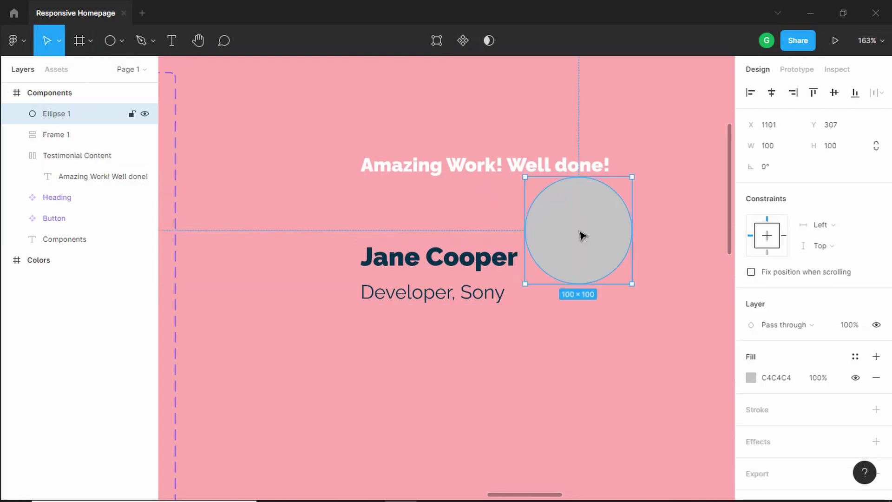
- Resize the circle proportionally to 120 × 120 and move it beneath the testimonial text, to about X 1060, Y 336
{"action": "left_click", "coordinate": [878, 152]}
{"action": "left_click", "coordinate": [768, 147]}
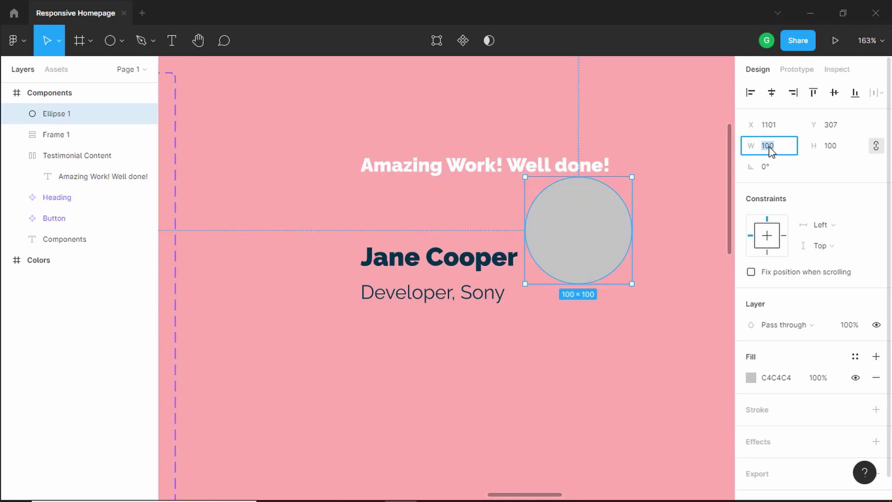
{"action": "type", "text": "120"}
{"action": "key", "text": "Return"}
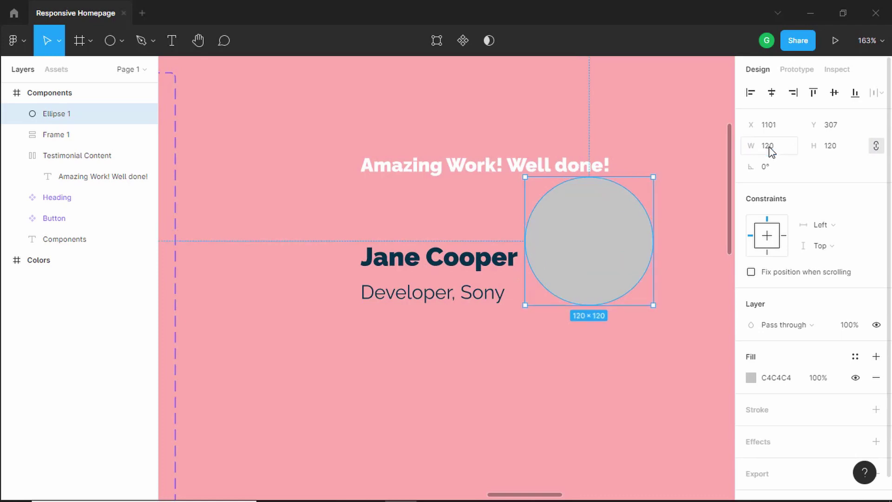
{"action": "left_click_drag", "start_coordinate": [561, 237], "coordinate": [518, 269]}
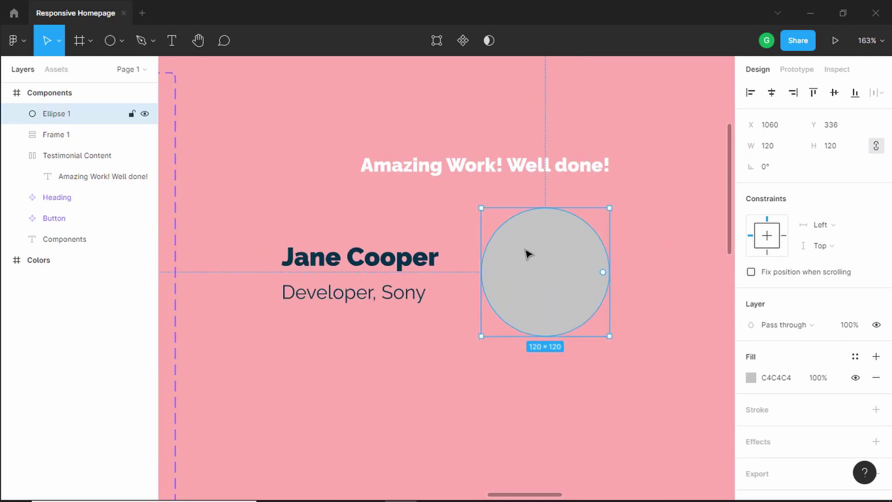
- Fill the circle with a smiling curly-haired woman's portrait from a Pexels plugin search for "person"
{"action": "right_click", "coordinate": [516, 254]}
{"action": "mouse_move", "coordinate": [564, 399]}
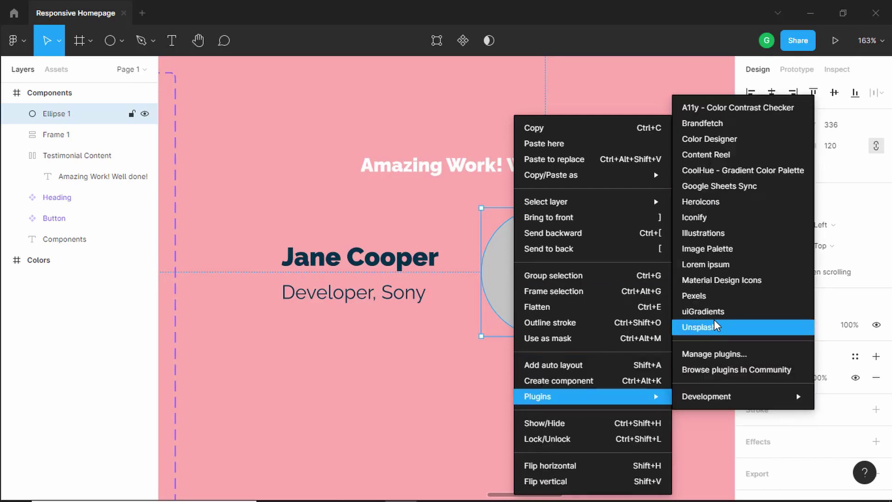
{"action": "left_click", "coordinate": [728, 297]}
{"action": "type", "text": "pers"}
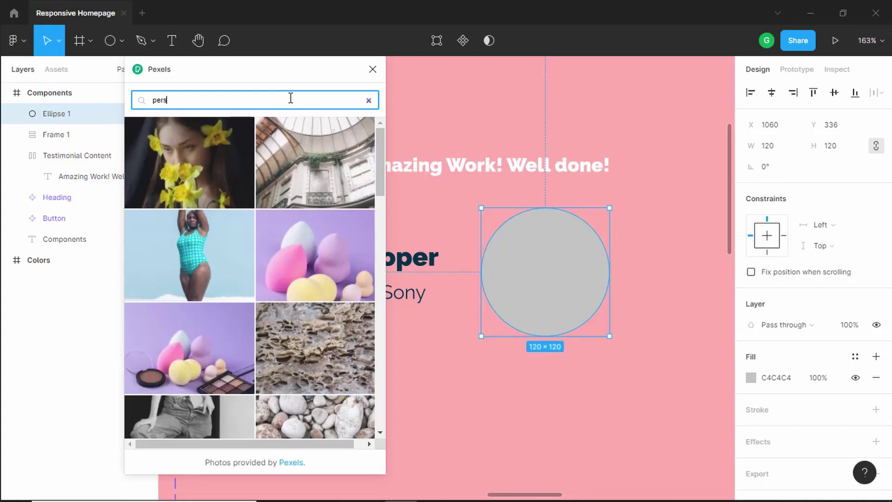
{"action": "type", "text": "on"}
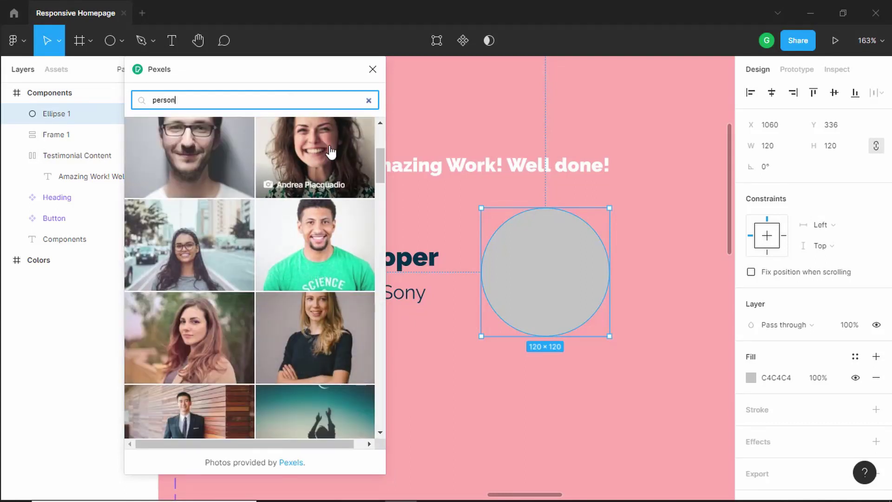
{"action": "left_click", "coordinate": [317, 146]}
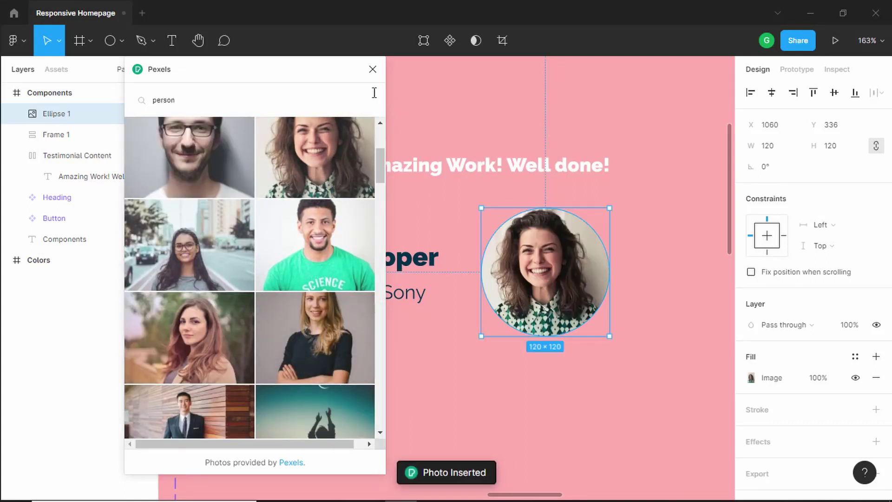
{"action": "left_click", "coordinate": [373, 70]}
- Add auto layout to the photo circle and move it away from the reviewer's details, to about X 1100, Y 323
{"action": "scroll", "coordinate": [541, 293], "scroll_direction": "down", "scroll_amount": 5}
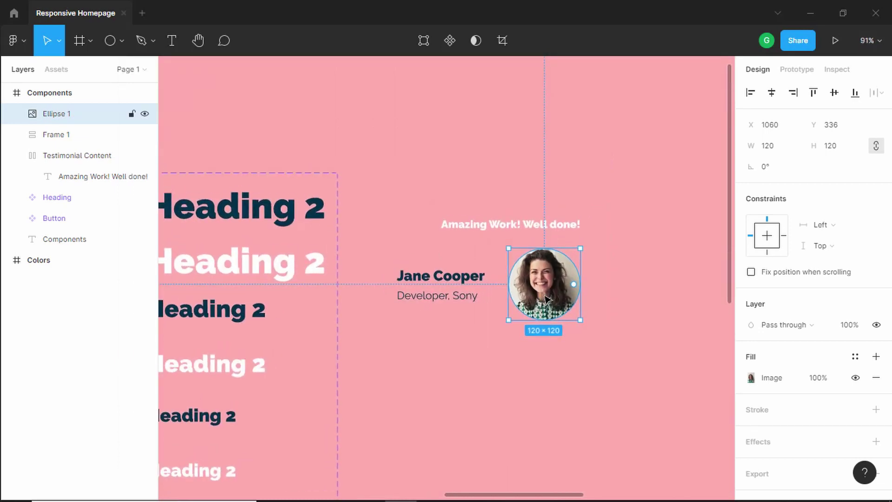
{"action": "right_click", "coordinate": [545, 295]}
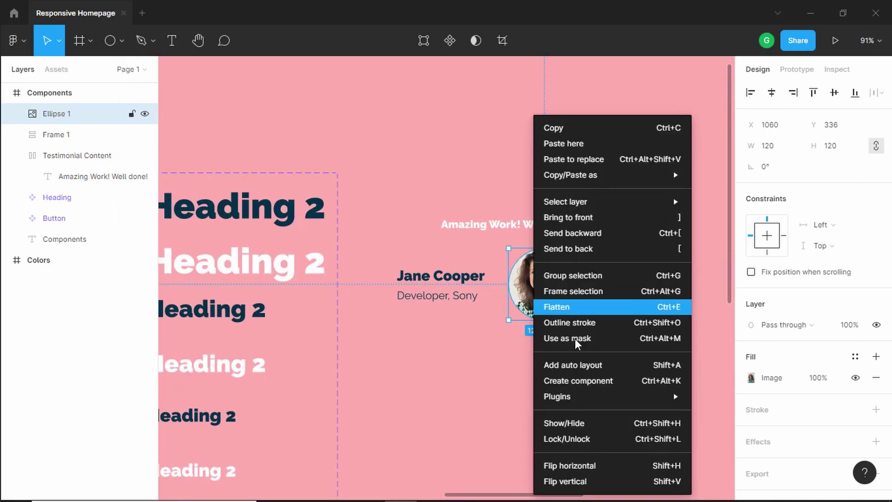
{"action": "left_click", "coordinate": [585, 368]}
{"action": "left_click_drag", "start_coordinate": [533, 289], "coordinate": [561, 287]}
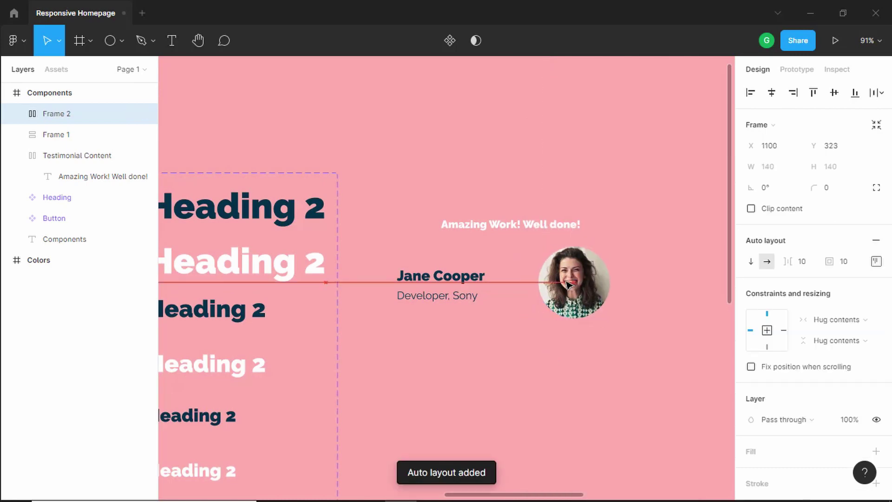
- Set the Testimonial Content frame's auto layout padding to 24 at the top and bottom and 32 on both sides
{"action": "left_click", "coordinate": [487, 214]}
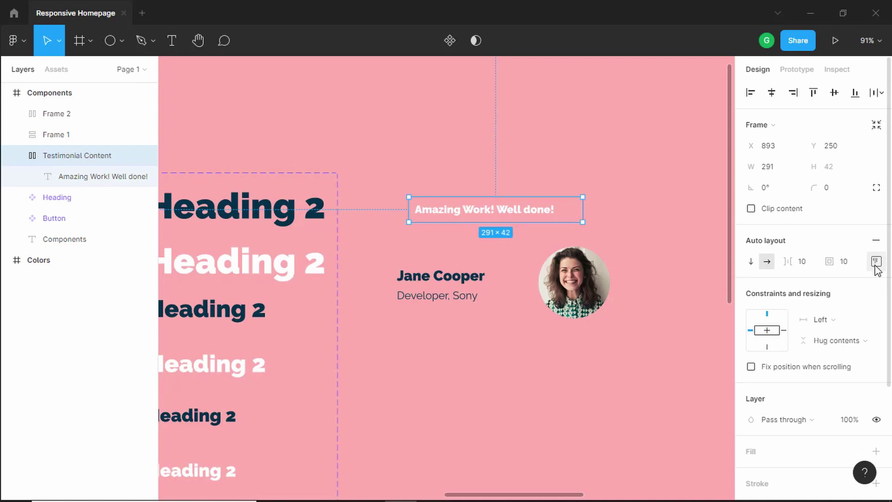
{"action": "left_click", "coordinate": [877, 263]}
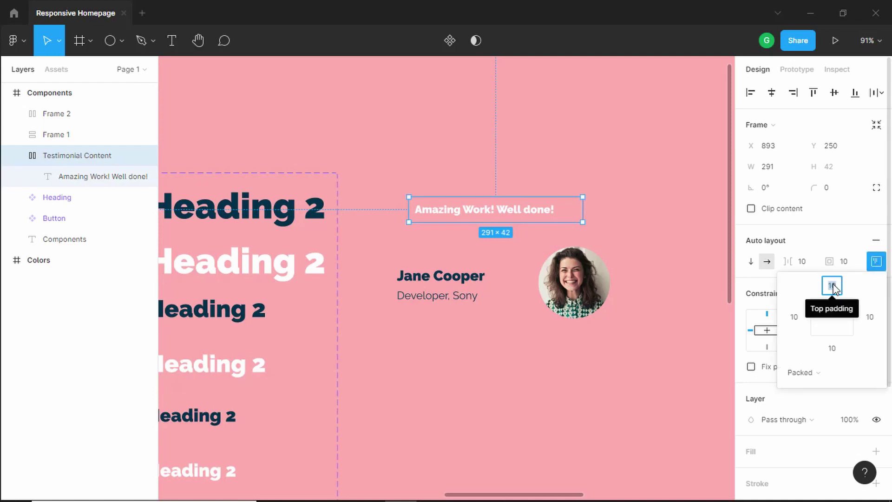
{"action": "type", "text": "24"}
{"action": "key", "text": "Tab"}
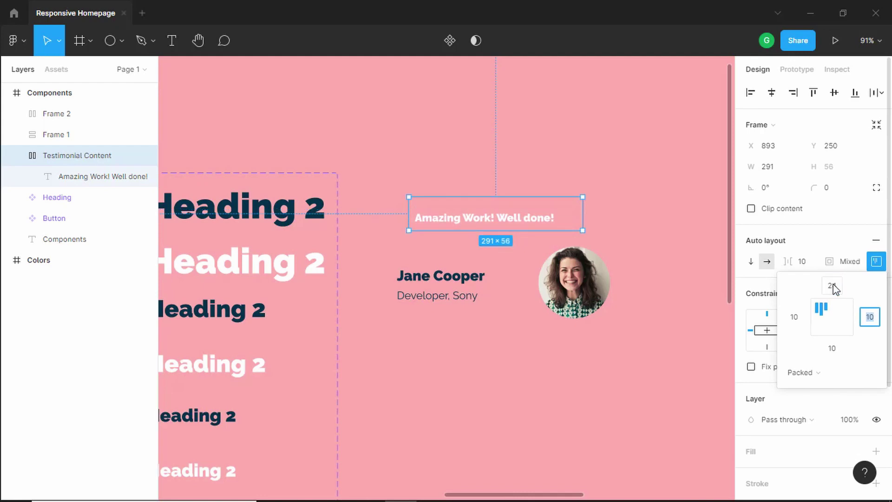
{"action": "type", "text": "32"}
{"action": "key", "text": "Tab"}
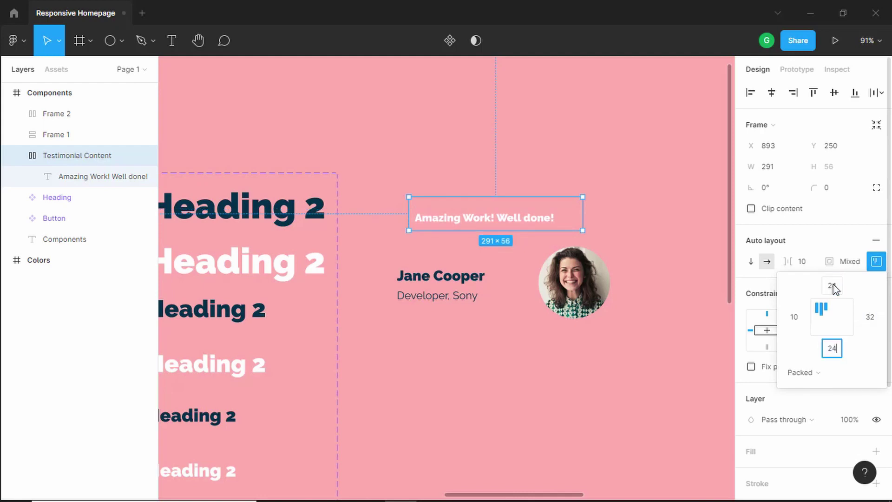
{"action": "key", "text": "Tab"}
{"action": "type", "text": "32"}
{"action": "key", "text": "Return"}
{"action": "key", "text": "Escape"}
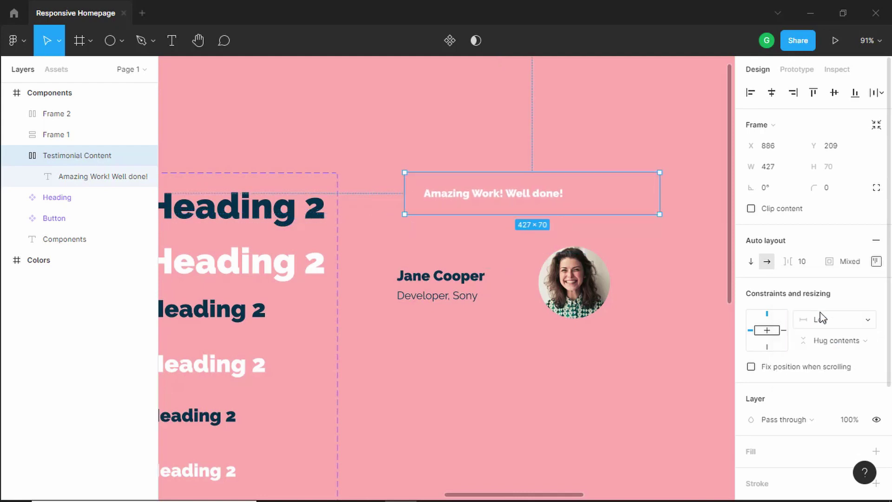
- Fill the Testimonial Content frame with the purple 6F7DFB sampled from the swatch in the Colors frame
{"action": "scroll", "coordinate": [818, 314], "scroll_direction": "down", "scroll_amount": 3}
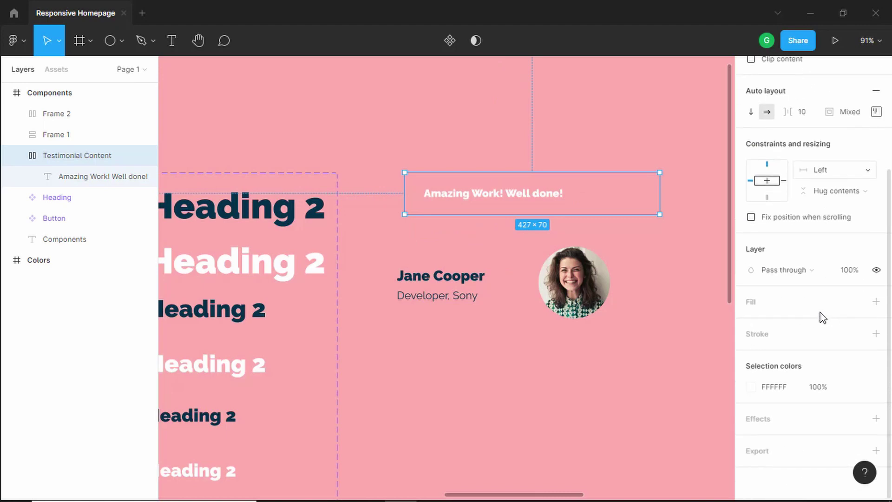
{"action": "left_click", "coordinate": [876, 303]}
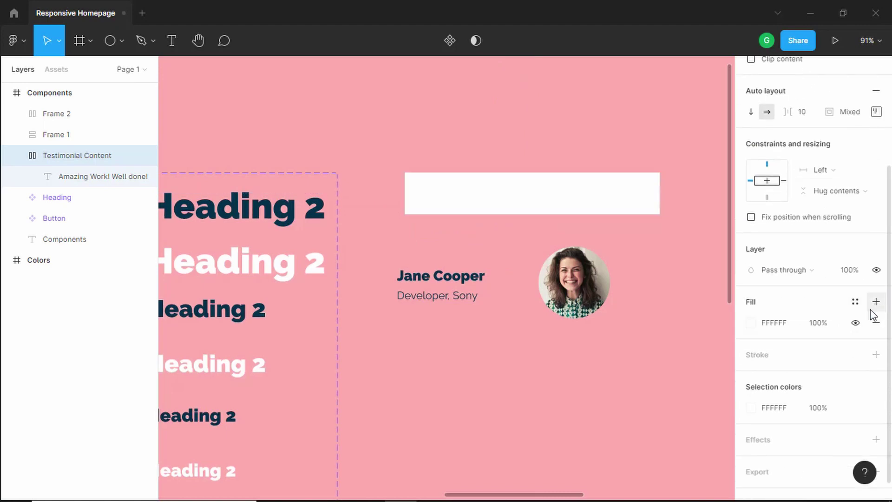
{"action": "left_click", "coordinate": [752, 322]}
{"action": "scroll", "coordinate": [438, 237], "scroll_direction": "down", "scroll_amount": 5}
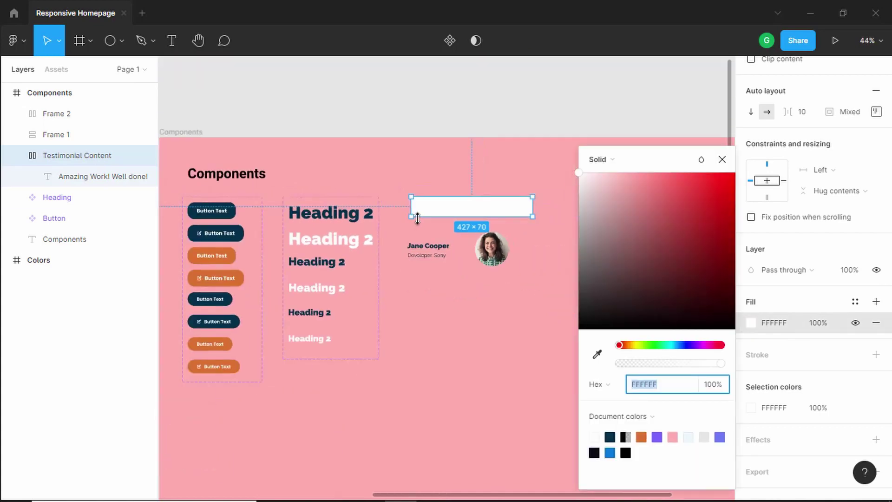
{"action": "scroll", "coordinate": [441, 235], "scroll_direction": "down", "scroll_amount": 1}
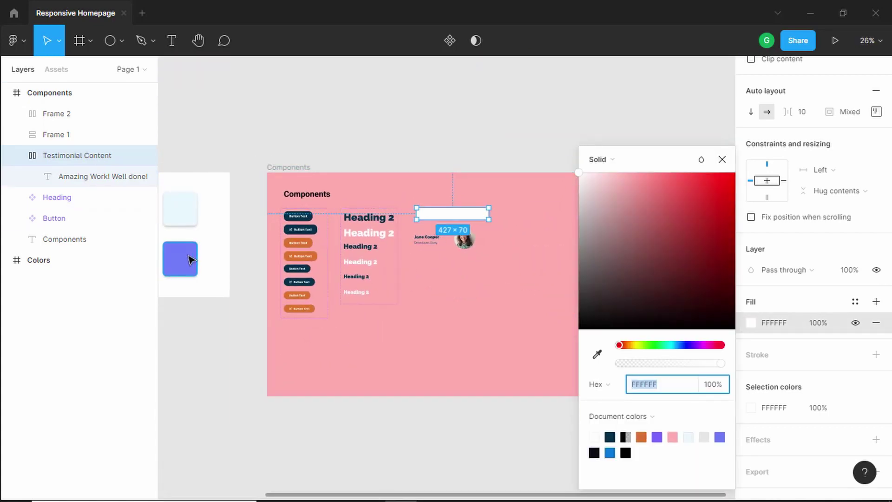
{"action": "left_click", "coordinate": [597, 354]}
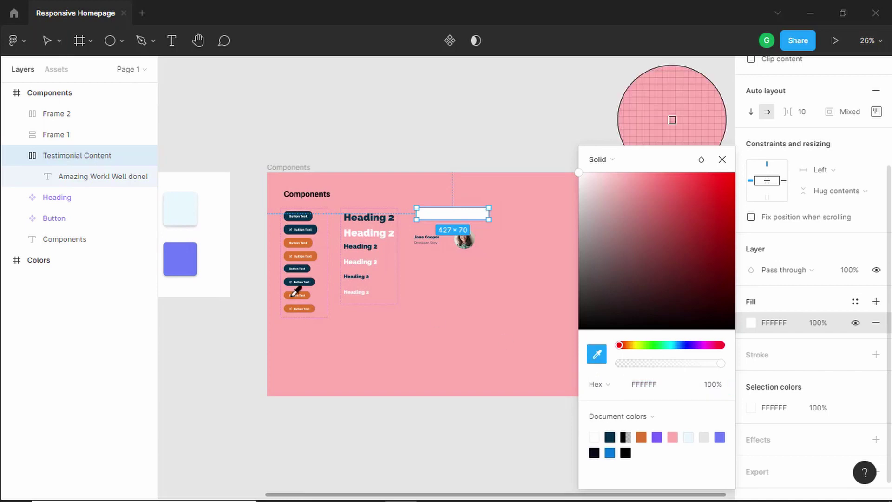
{"action": "left_click", "coordinate": [188, 267]}
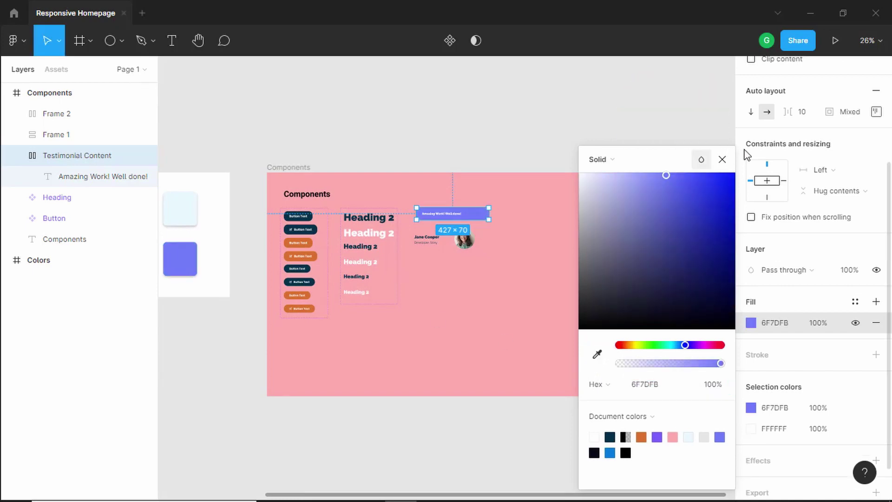
{"action": "left_click", "coordinate": [722, 159]}
- Set the Testimonial Content frame's corner radius to 24
{"action": "scroll", "coordinate": [446, 219], "scroll_direction": "up", "scroll_amount": 5}
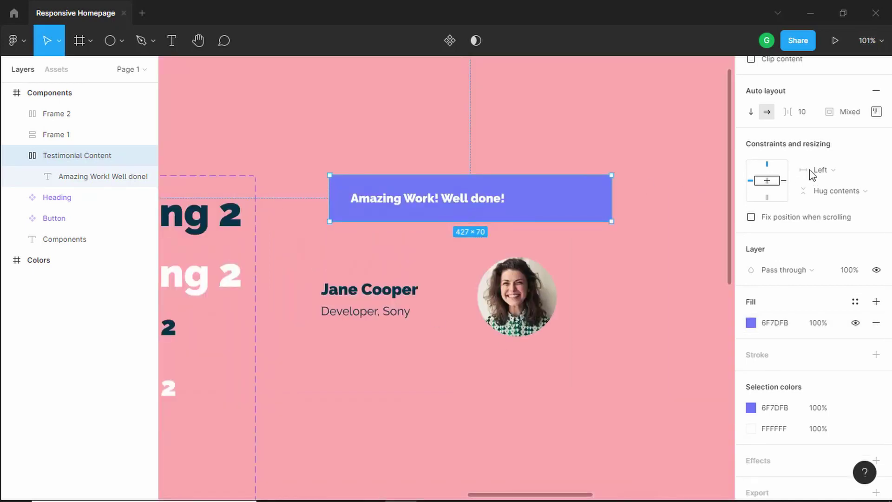
{"action": "scroll", "coordinate": [818, 233], "scroll_direction": "up", "scroll_amount": 3}
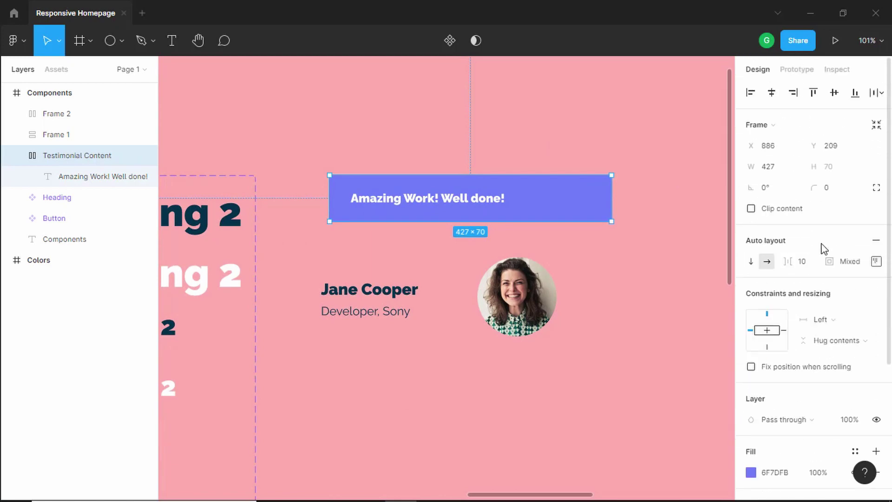
{"action": "left_click", "coordinate": [839, 195]}
{"action": "type", "text": "24"}
{"action": "key", "text": "Return"}
{"action": "key", "text": "Tab"}
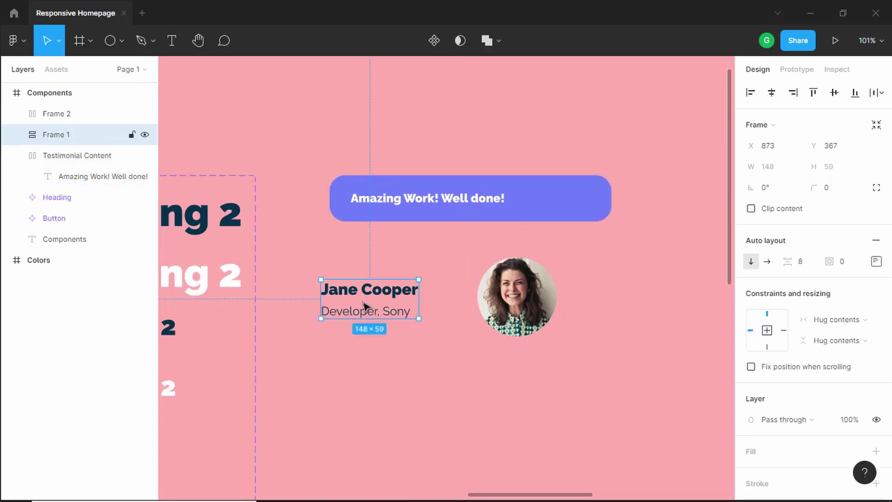
- Rename the reviewer's details frame as Testimonial Name and the photo frame as Testimonial Image
{"action": "double_click", "coordinate": [84, 140]}
{"action": "type", "text": "Testimonial"}
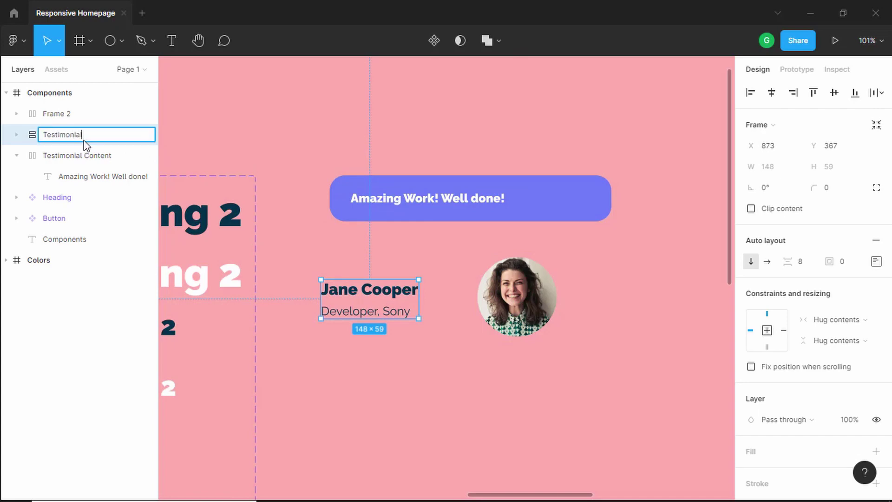
{"action": "type", "text": " Name"}
{"action": "key", "text": "Return"}
{"action": "left_click", "coordinate": [519, 290]}
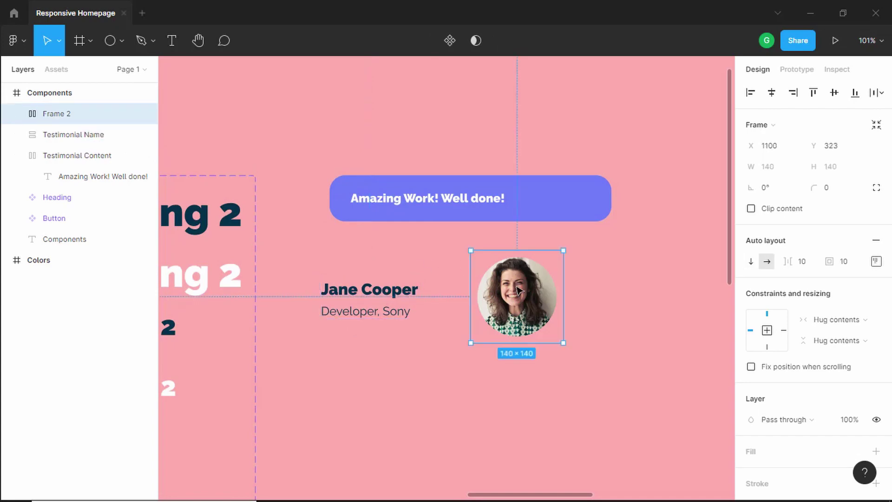
{"action": "double_click", "coordinate": [63, 115]}
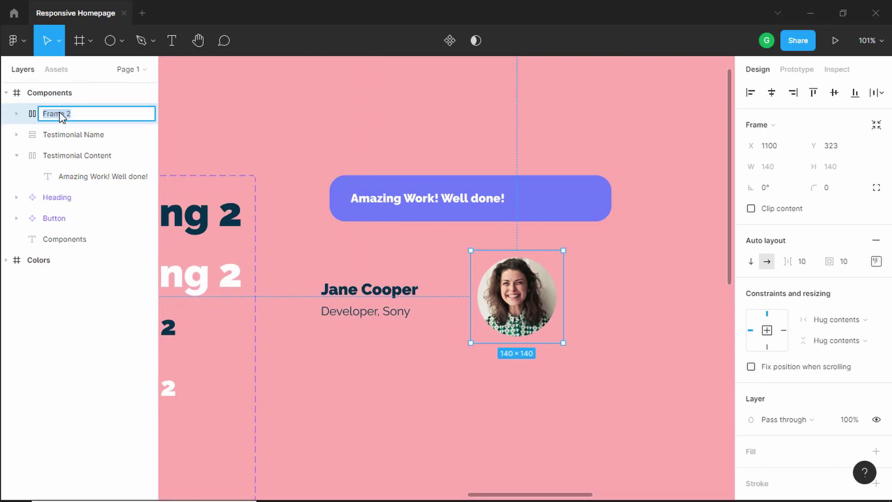
{"action": "type", "text": "Testimonial Image"}
{"action": "key", "text": "Return"}
- Place the reviewer's details and photo side by side beneath the purple quote, and wrap both in one auto layout frame
{"action": "left_click_drag", "start_coordinate": [380, 308], "coordinate": [401, 293]}
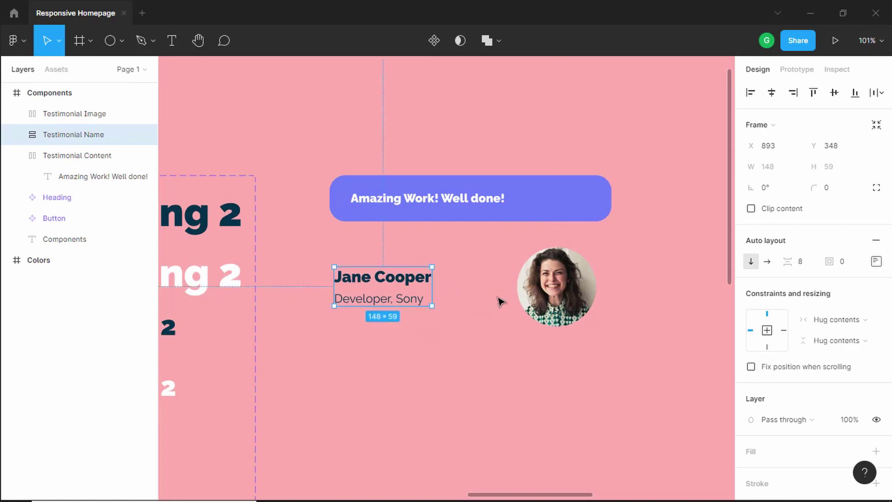
{"action": "left_click_drag", "start_coordinate": [554, 300], "coordinate": [546, 295]}
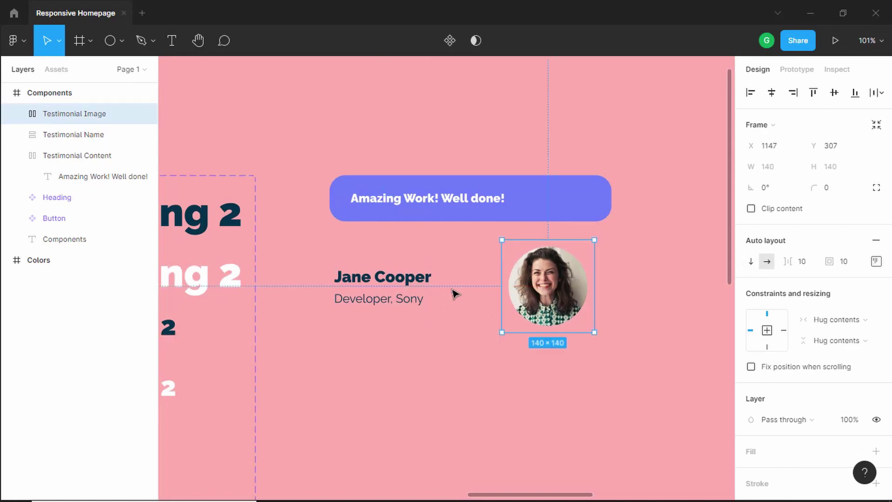
{"action": "left_click", "coordinate": [399, 285], "text": "shift"}
{"action": "right_click", "coordinate": [549, 288]}
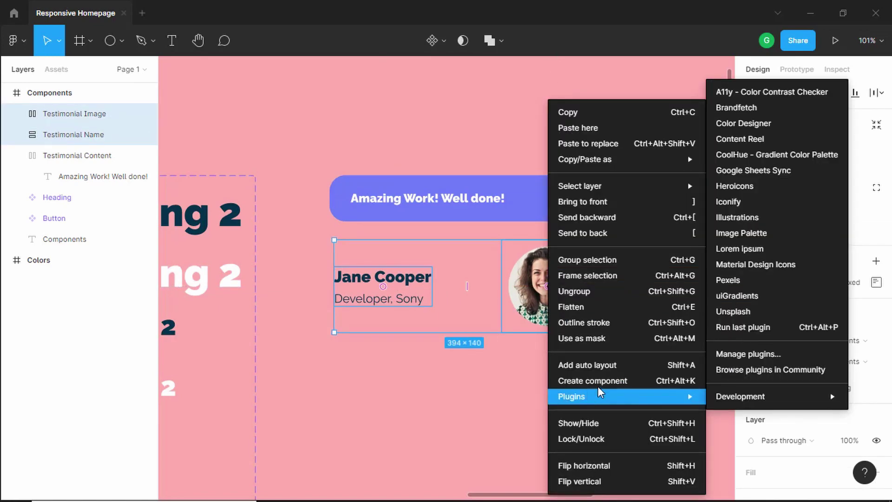
{"action": "left_click", "coordinate": [610, 367]}
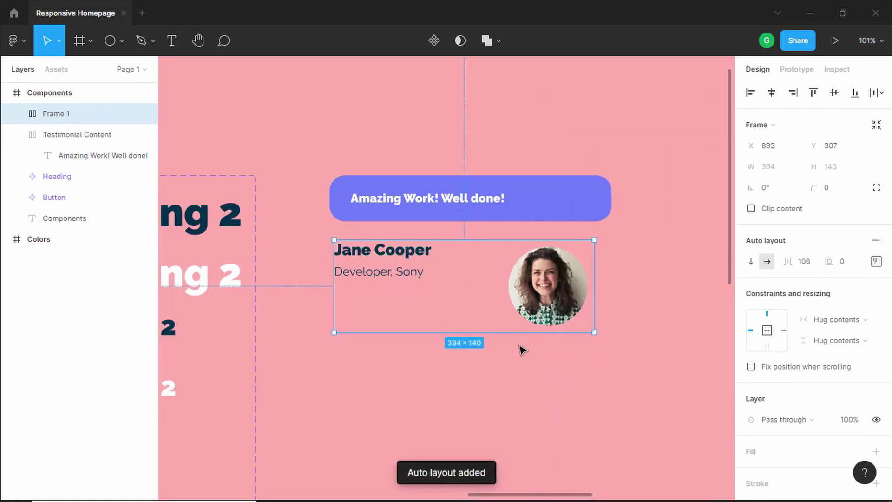
- Centre the new row's contents vertically along its left edge and set its left and right padding to 32
{"action": "left_click", "coordinate": [878, 264]}
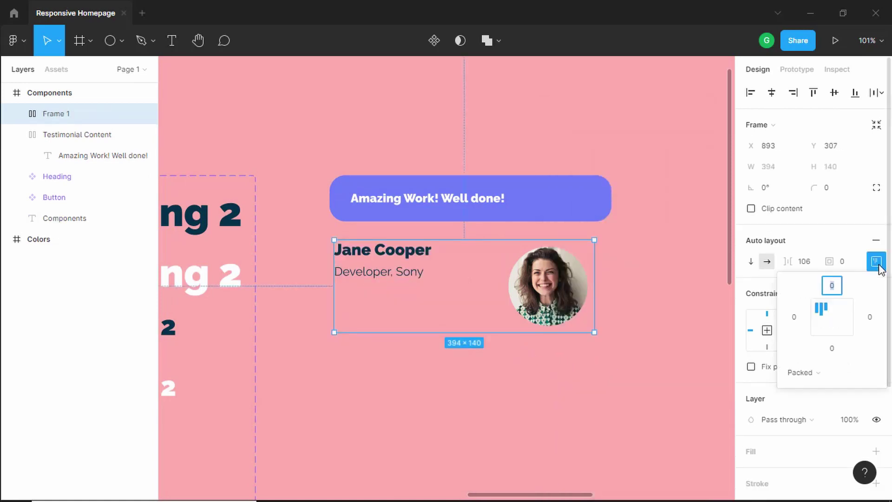
{"action": "left_click", "coordinate": [821, 317]}
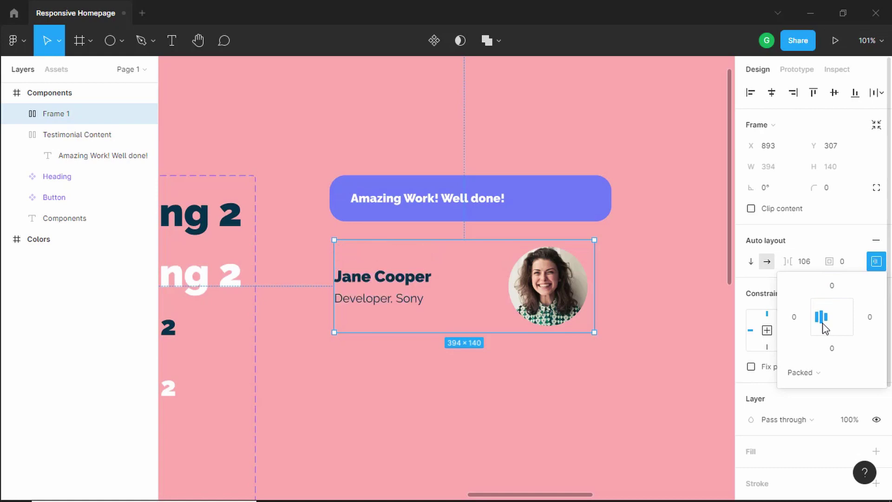
{"action": "left_click", "coordinate": [836, 286]}
{"action": "left_click", "coordinate": [873, 319]}
{"action": "key", "text": "Tab"}
{"action": "left_click", "coordinate": [870, 317]}
{"action": "type", "text": "32"}
{"action": "key", "text": "Tab"}
{"action": "key", "text": "Tab"}
{"action": "type", "text": "32"}
{"action": "key", "text": "Return"}
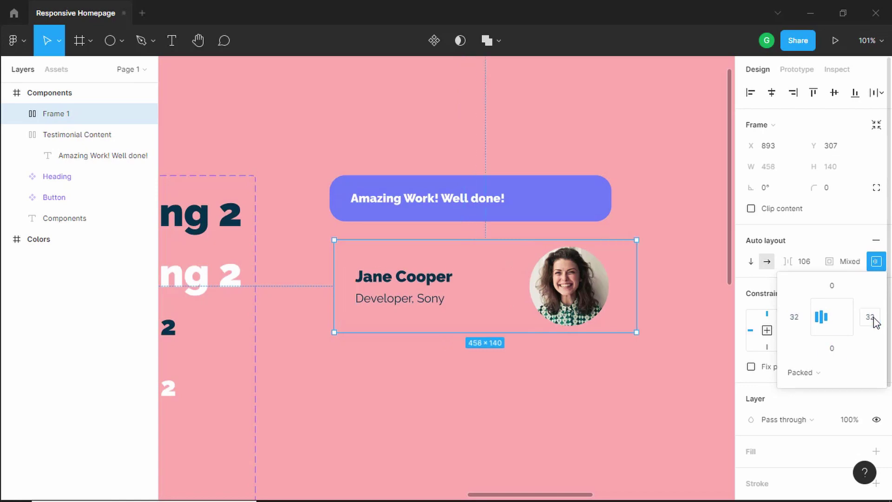
- Wrap the purple quote frame and the reviewer row together in a vertical auto layout frame
{"action": "left_click_drag", "start_coordinate": [641, 155], "coordinate": [315, 377]}
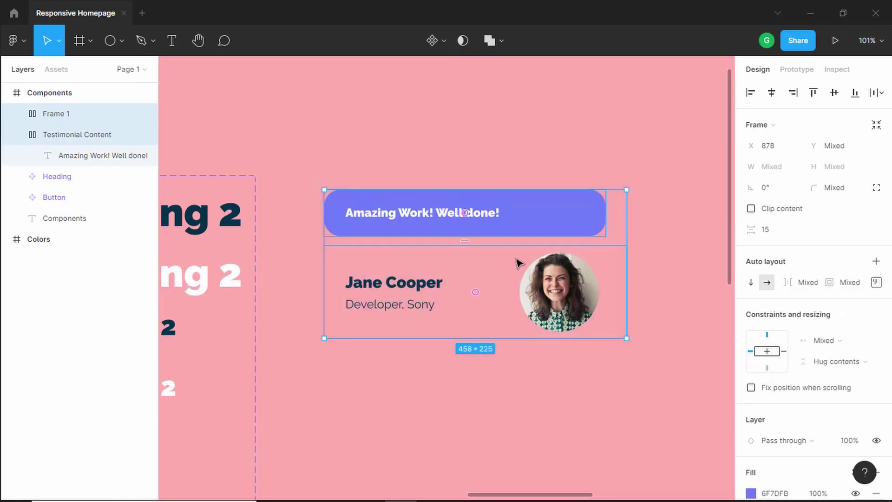
{"action": "right_click", "coordinate": [540, 225]}
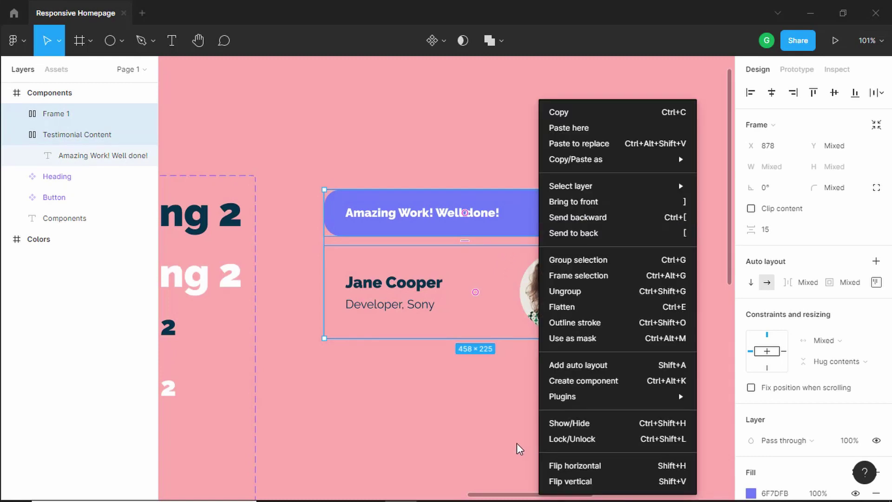
{"action": "left_click", "coordinate": [603, 367]}
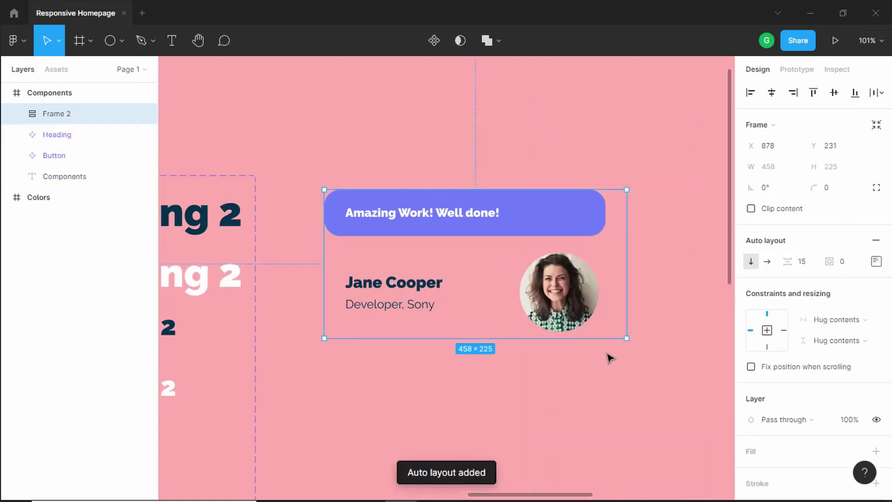
- Widen the purple Testimonial Content frame to 458 to match the reviewer row beneath it
{"action": "left_click", "coordinate": [653, 239]}
{"action": "left_click", "coordinate": [581, 229]}
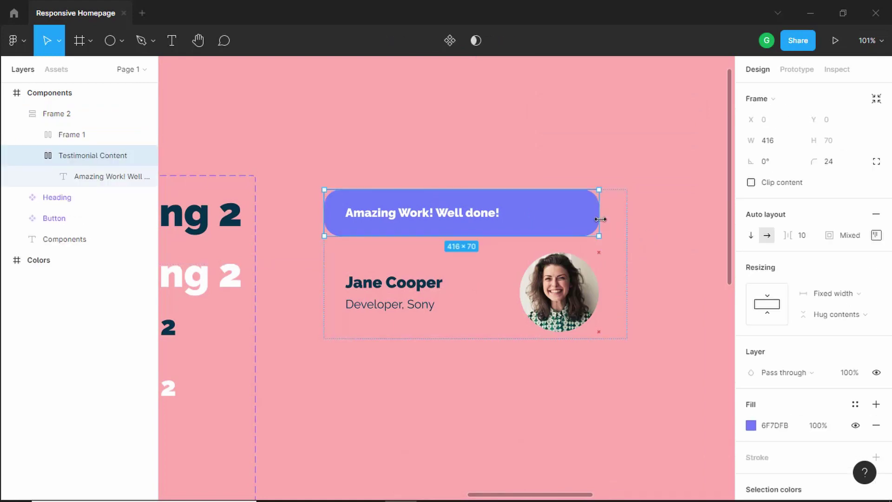
{"action": "left_click_drag", "start_coordinate": [603, 219], "coordinate": [625, 219]}
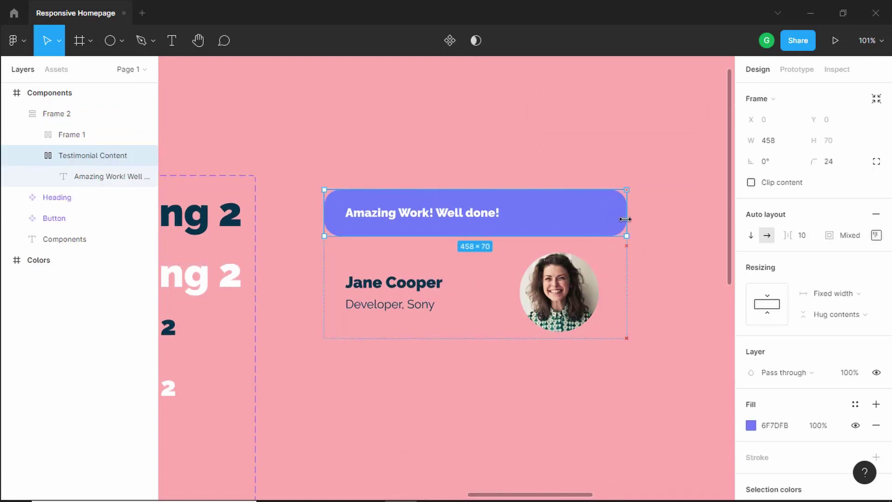
{"action": "left_click", "coordinate": [653, 223]}
- Rename the outer card frame as Testimonial and its reviewer row as Name & Image
{"action": "double_click", "coordinate": [65, 114]}
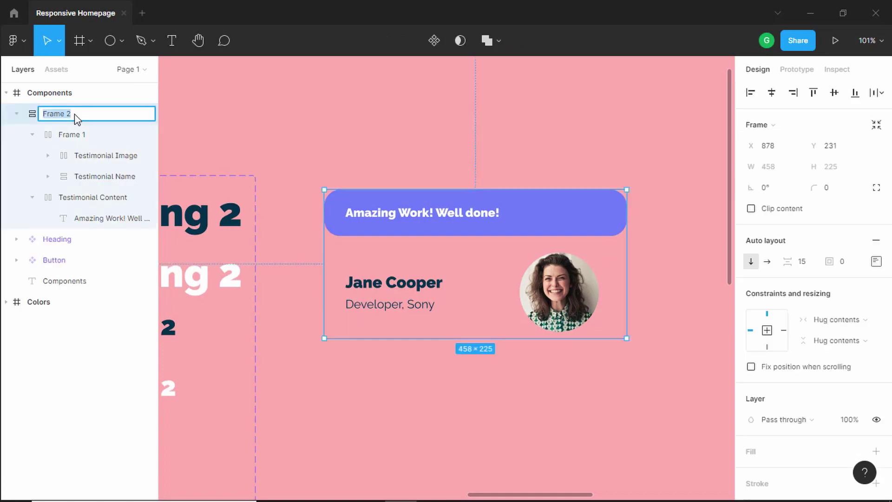
{"action": "type", "text": "Testimonial"}
{"action": "left_click", "coordinate": [344, 298]}
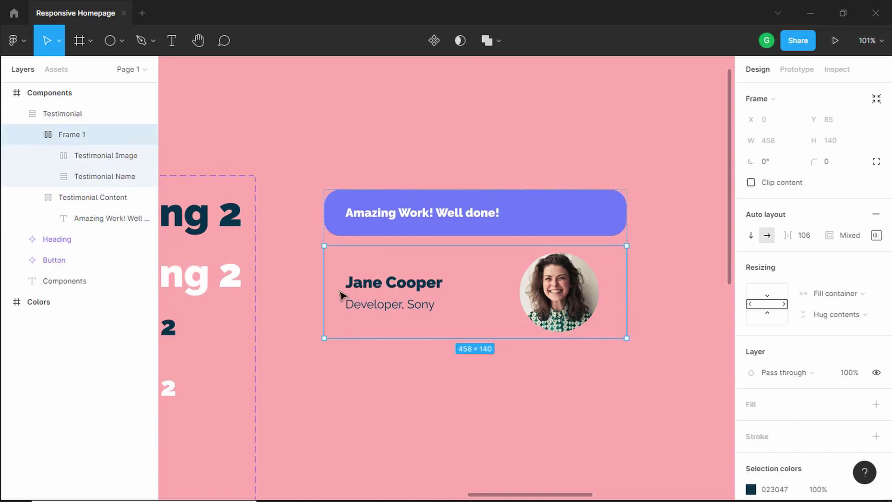
{"action": "double_click", "coordinate": [74, 139]}
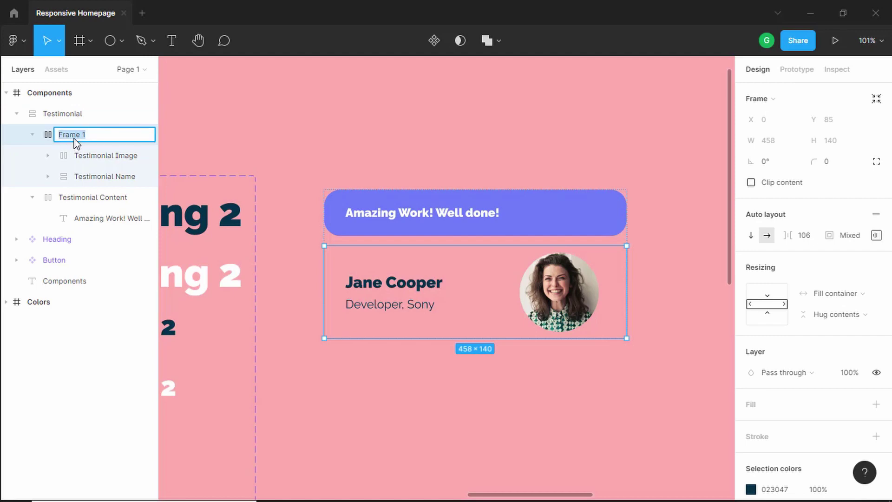
{"action": "type", "text": "Name"}
{"action": "key", "text": "Return"}
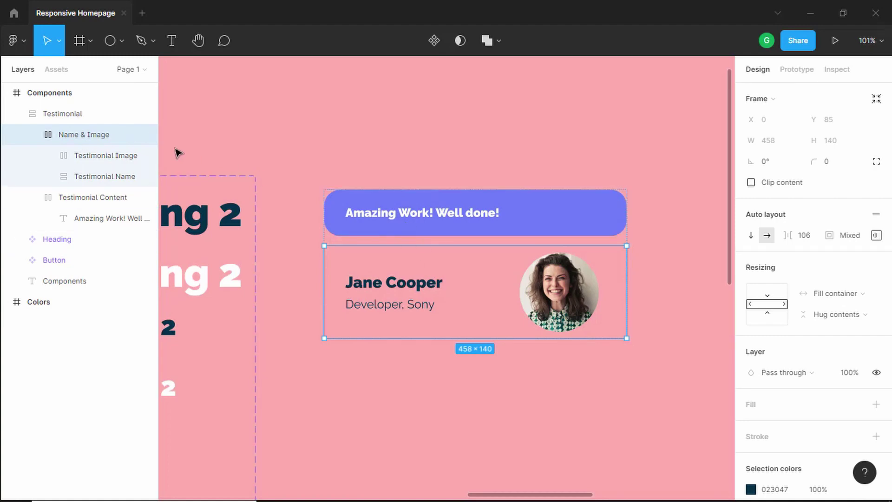
- Set the Testimonial frame's spacing between items to 0, and try widening the frame to about 531 before undoing that resize
{"action": "left_click", "coordinate": [89, 116]}
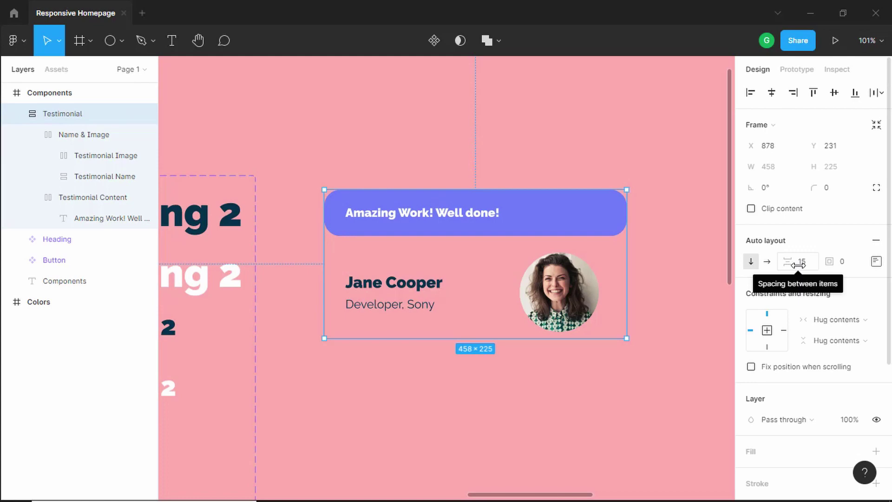
{"action": "left_click_drag", "start_coordinate": [792, 263], "coordinate": [697, 265]}
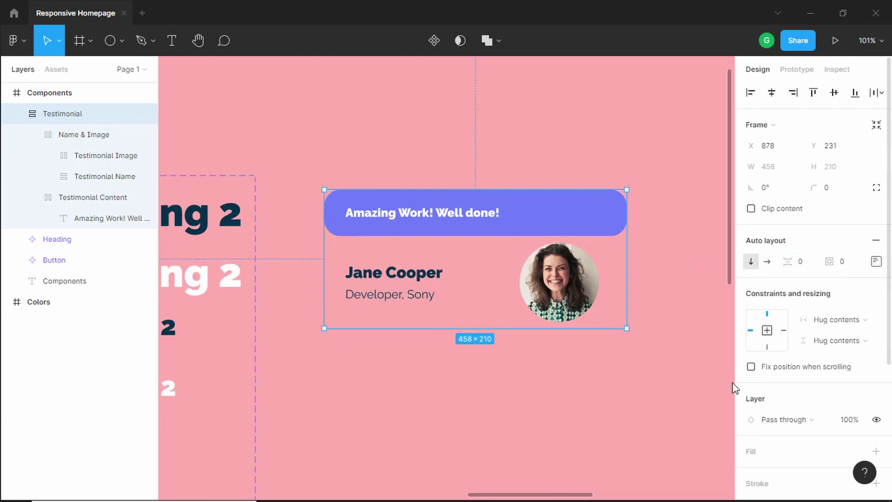
{"action": "left_click_drag", "start_coordinate": [630, 265], "coordinate": [674, 263]}
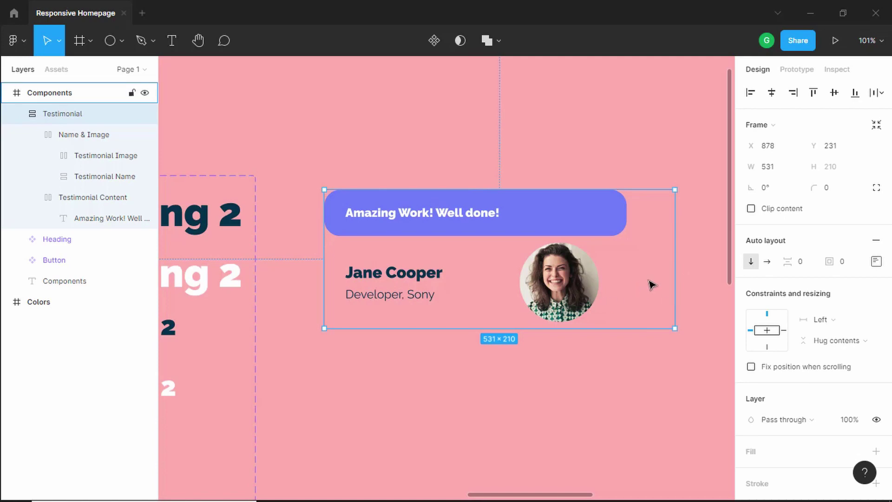
{"action": "key", "text": "ctrl+z"}
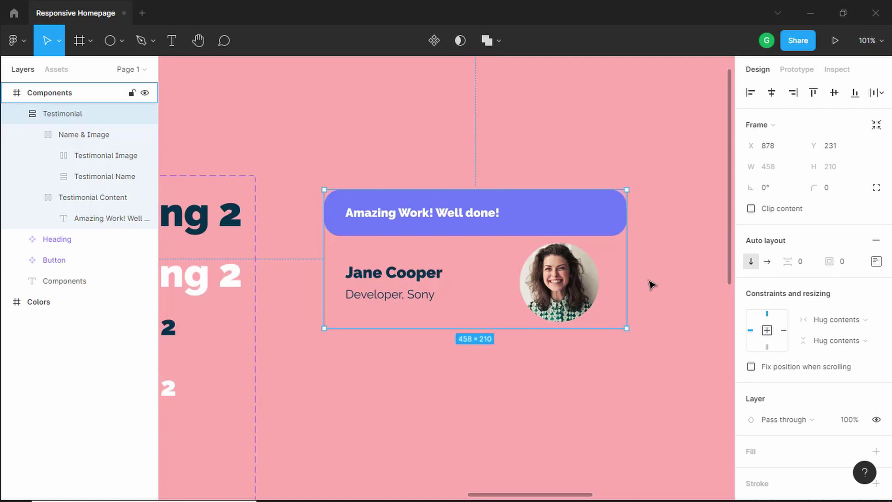
- Set the Testimonial Name frame's horizontal resizing to Fill container
{"action": "double_click", "coordinate": [409, 280]}
{"action": "double_click", "coordinate": [408, 280]}
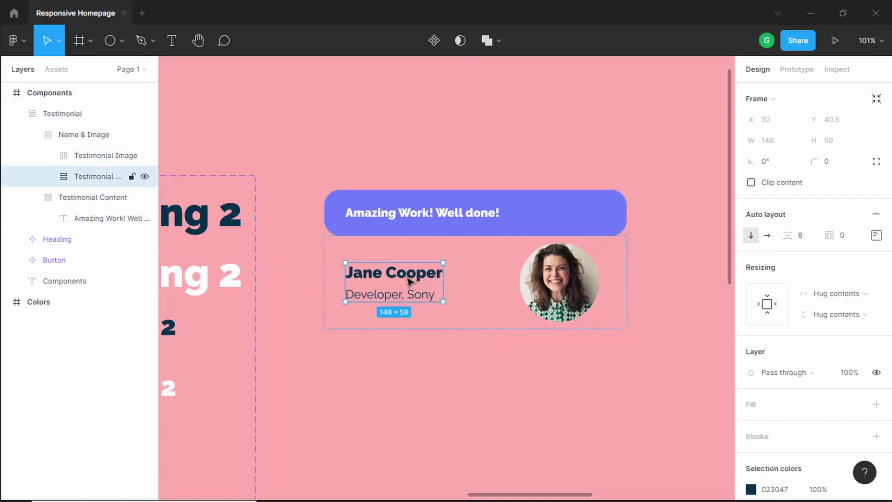
{"action": "left_click", "coordinate": [846, 293]}
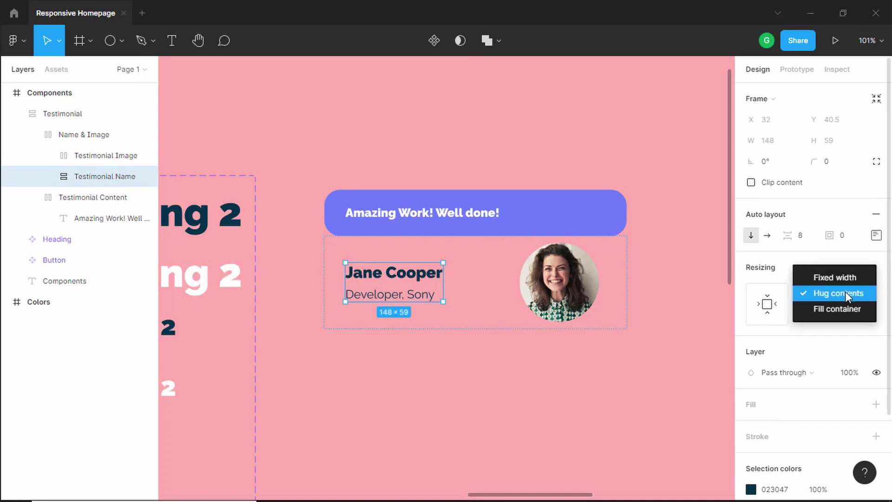
{"action": "left_click", "coordinate": [843, 309]}
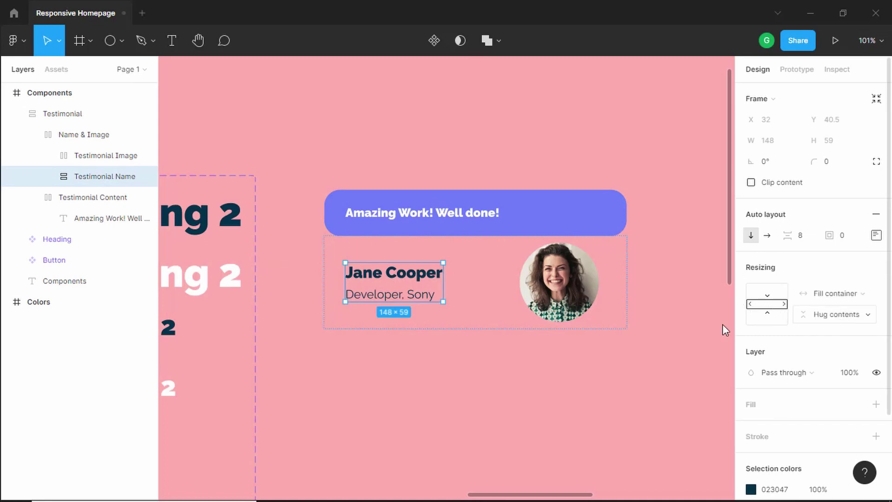
- Set the purple Testimonial Content frame's horizontal resizing to Fill container
{"action": "left_click", "coordinate": [559, 367]}
{"action": "left_click", "coordinate": [595, 254]}
{"action": "left_click_drag", "start_coordinate": [609, 263], "coordinate": [574, 286]}
{"action": "key", "text": "ctrl+alt+shift+r"}
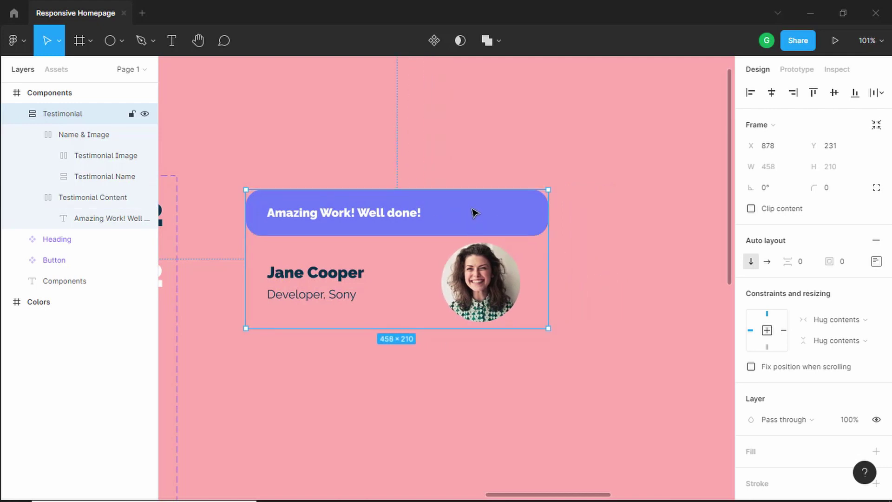
{"action": "left_click", "coordinate": [475, 213]}
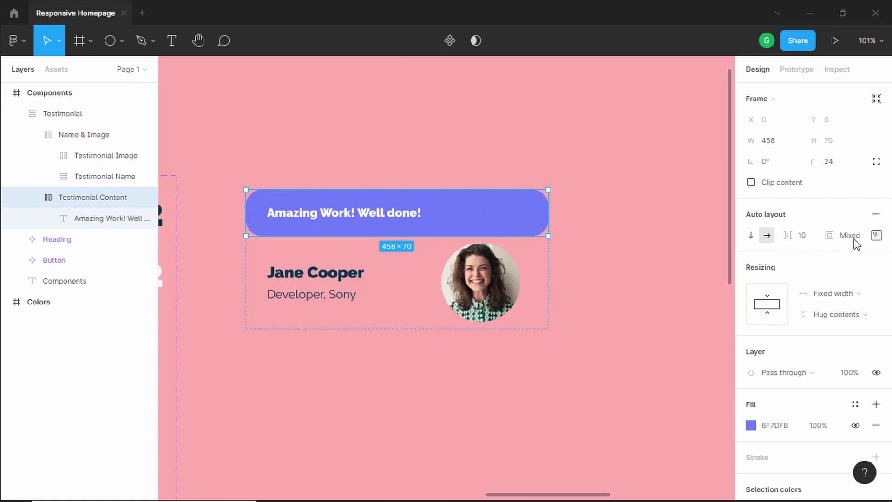
{"action": "left_click", "coordinate": [853, 298]}
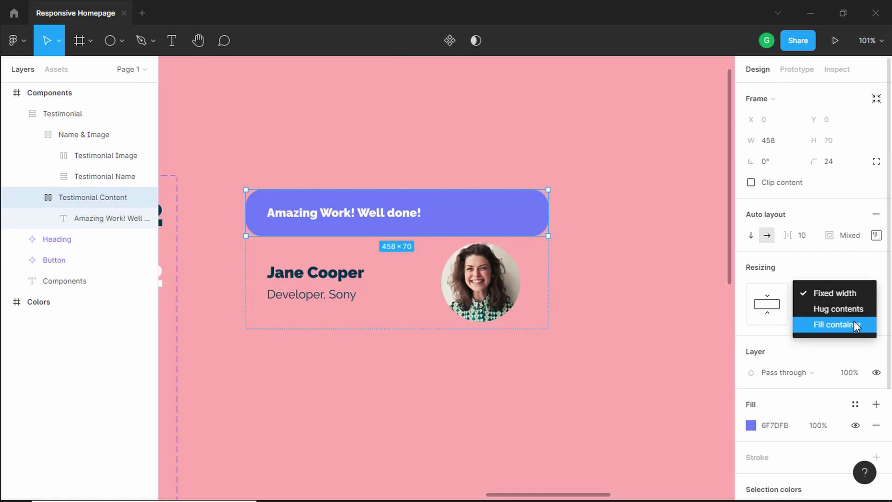
{"action": "left_click", "coordinate": [854, 321]}
{"action": "left_click", "coordinate": [607, 264]}
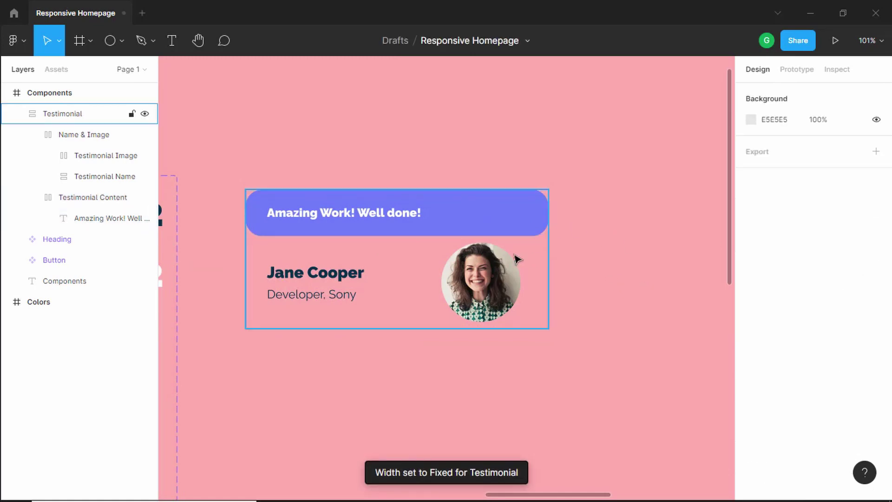
- Widen the Testimonial frame to 540 and give it a white FFFFFF fill
{"action": "left_click", "coordinate": [551, 254]}
{"action": "left_click_drag", "start_coordinate": [552, 255], "coordinate": [603, 260]}
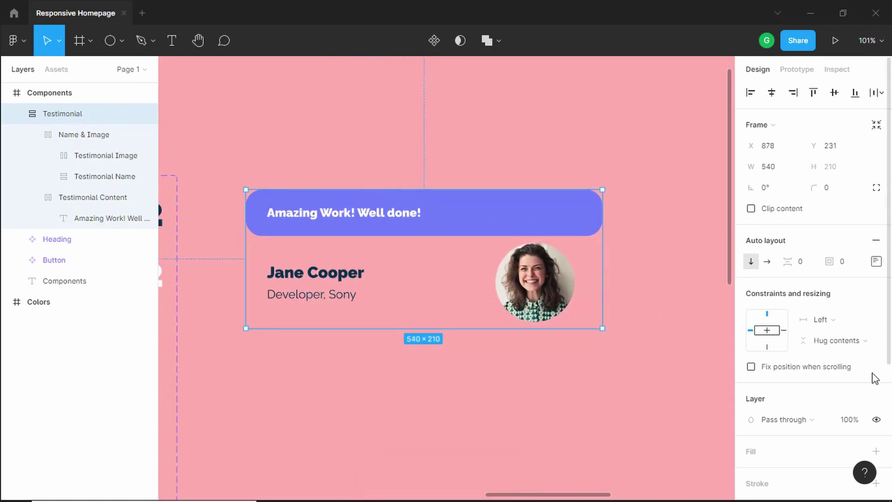
{"action": "scroll", "coordinate": [870, 373], "scroll_direction": "down", "scroll_amount": 4}
{"action": "left_click", "coordinate": [876, 260]}
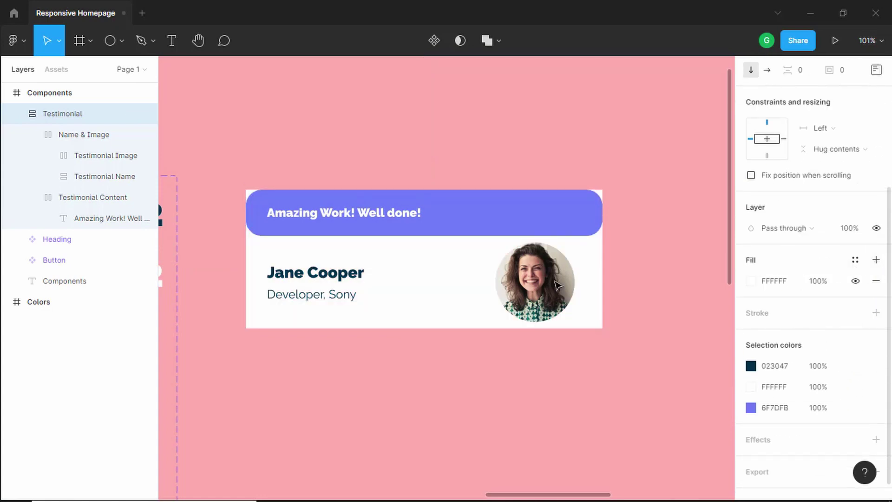
- Round the Testimonial frame's corners with a radius of 24
{"action": "scroll", "coordinate": [792, 259], "scroll_direction": "up", "scroll_amount": 4}
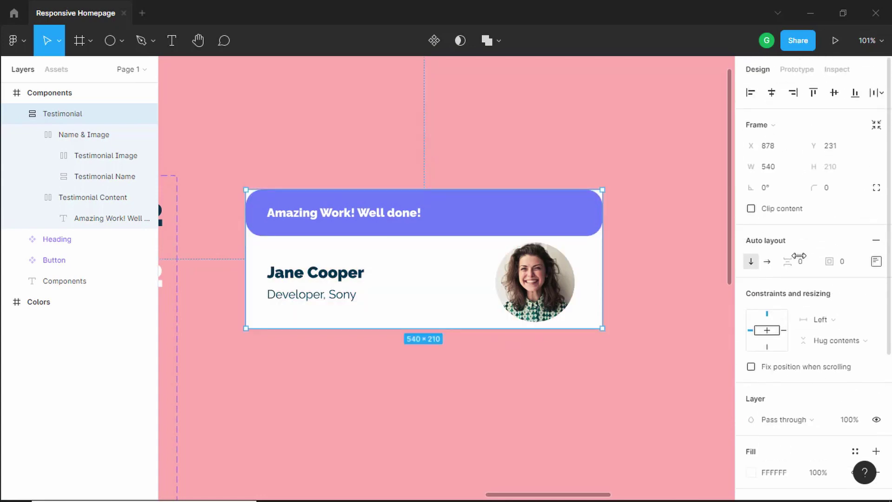
{"action": "left_click", "coordinate": [836, 190]}
{"action": "key", "text": "Return"}
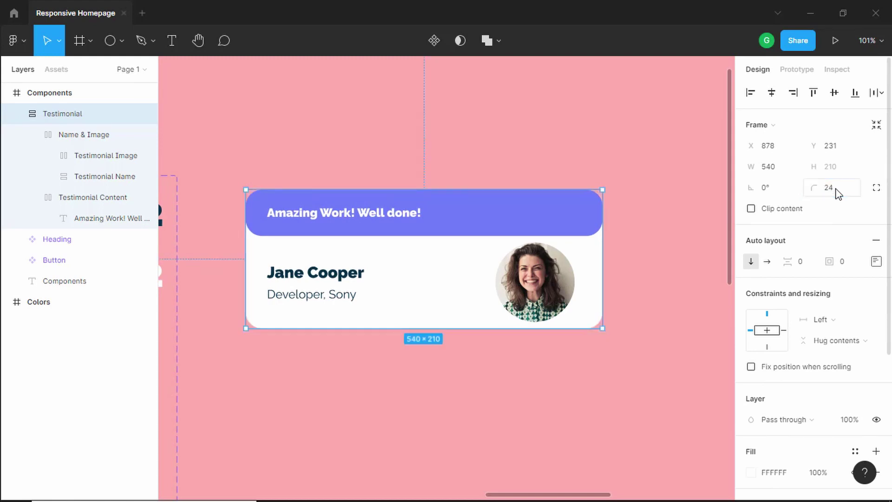
{"action": "left_click", "coordinate": [576, 445]}
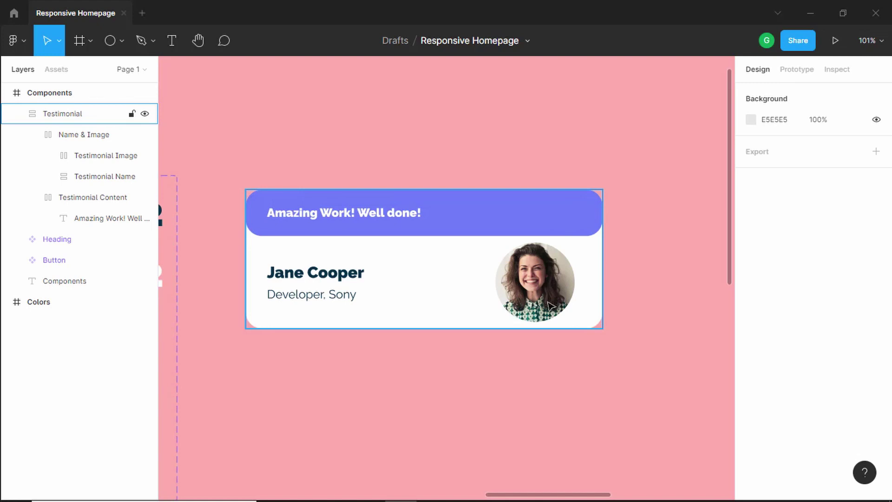
- Set the Testimonial Image frame's padding to 0 and its item distribution to Space between
{"action": "left_click", "coordinate": [536, 281], "text": "ctrl"}
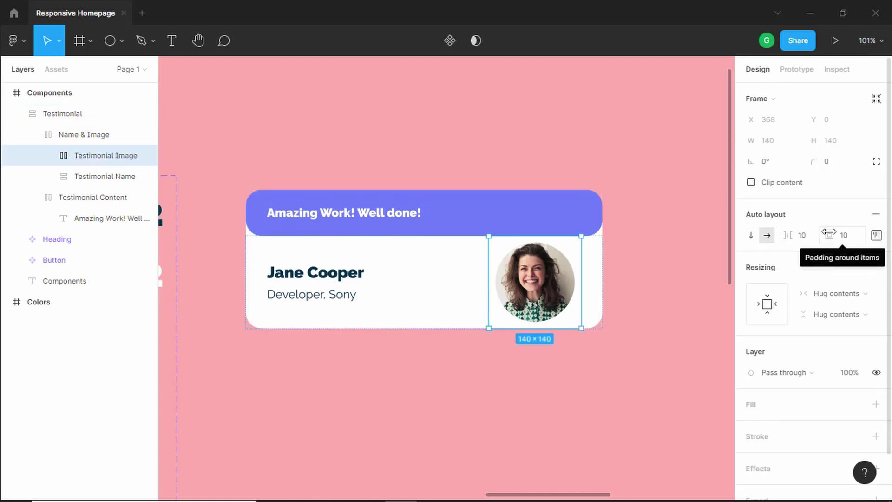
{"action": "left_click_drag", "start_coordinate": [830, 234], "coordinate": [811, 235]}
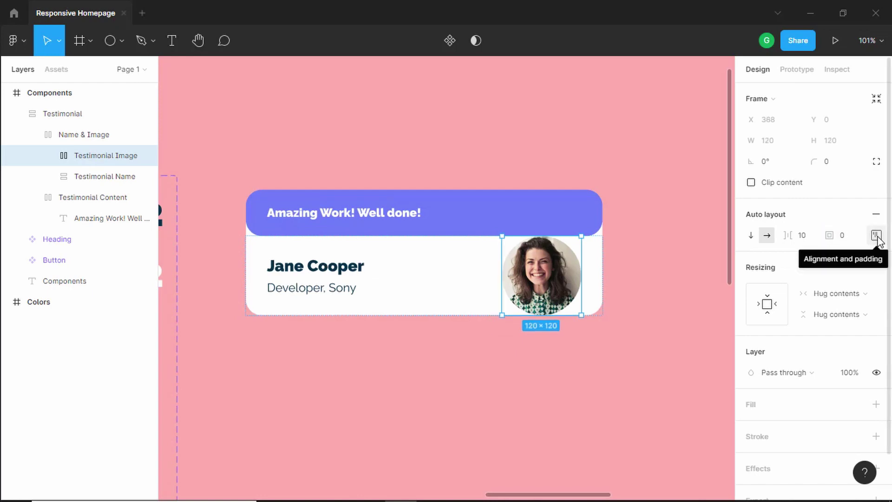
{"action": "left_click", "coordinate": [877, 237]}
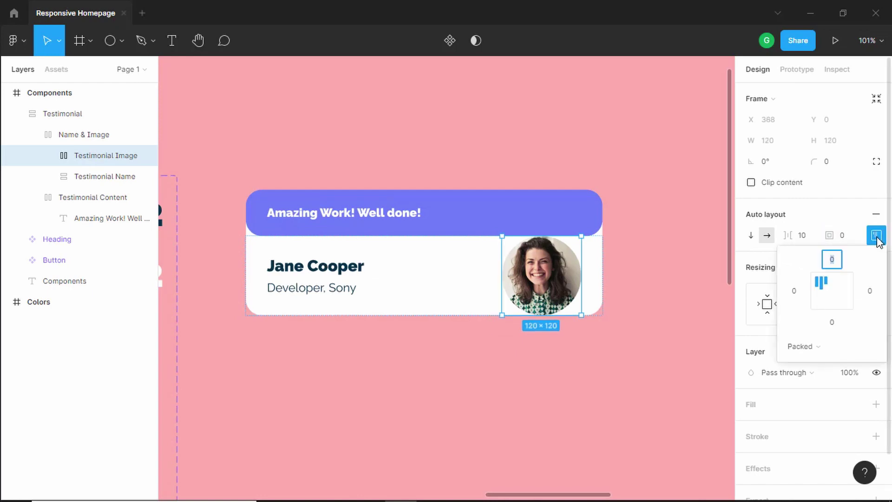
{"action": "left_click", "coordinate": [815, 349]}
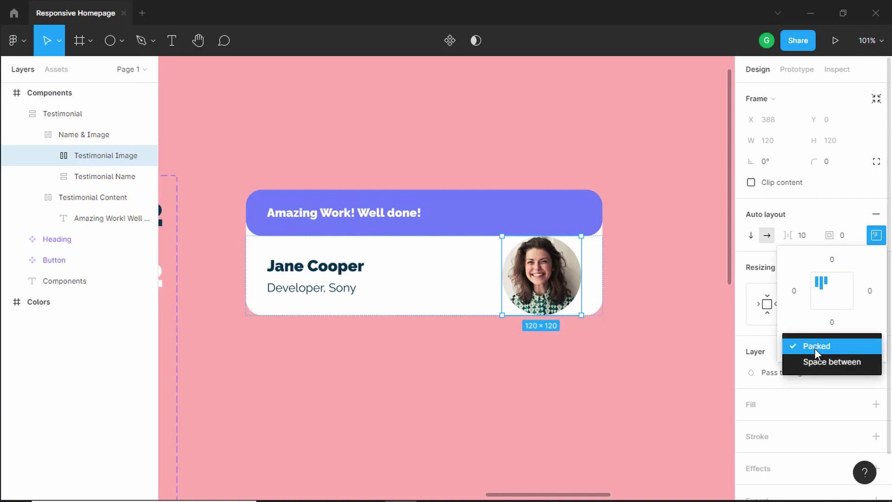
{"action": "left_click", "coordinate": [845, 363]}
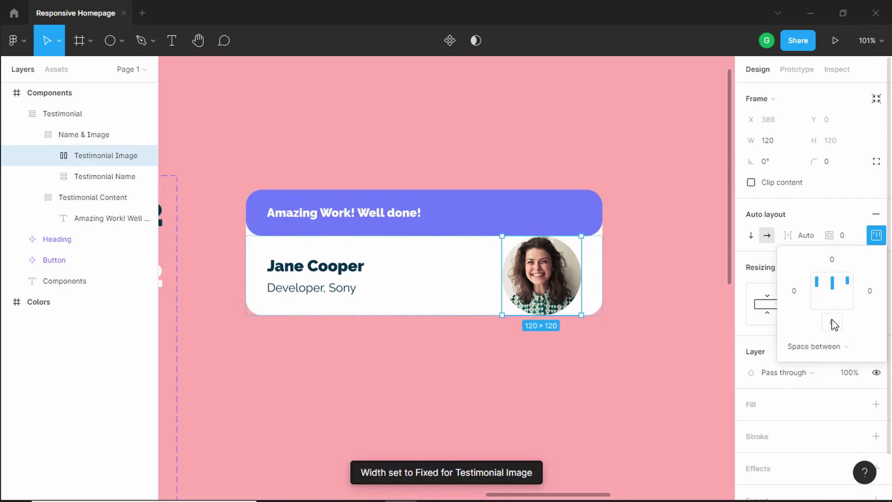
- Try raising the Testimonial Image frame's left padding to about 59, and set it back to 0
{"action": "left_click", "coordinate": [794, 290]}
{"action": "key", "text": "Up"}
{"action": "key", "text": "Up"}
{"action": "key", "text": "Up"}
{"action": "key", "text": "Up"}
{"action": "key", "text": "Up"}
{"action": "key", "text": "Up"}
{"action": "key", "text": "Up"}
{"action": "key", "text": "Up"}
{"action": "key", "text": "Up"}
{"action": "key", "text": "Up"}
{"action": "key", "text": "Up"}
{"action": "key", "text": "Up"}
{"action": "key", "text": "Up"}
{"action": "key", "text": "Up"}
{"action": "key", "text": "Up"}
{"action": "key", "text": "Up"}
{"action": "key", "text": "Up"}
{"action": "key", "text": "Up"}
{"action": "key", "text": "Up"}
{"action": "key", "text": "Up"}
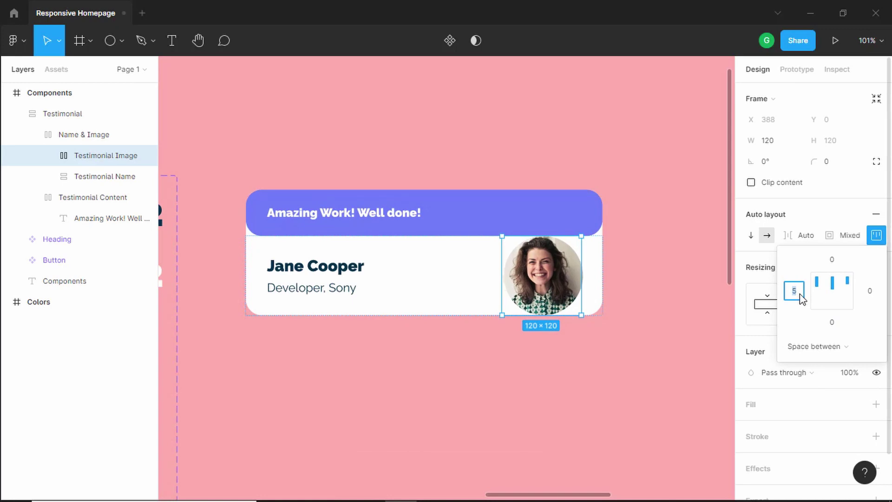
{"action": "key", "text": "Up"}
{"action": "key", "text": "Up"}
{"action": "key", "text": "Up"}
{"action": "key", "text": "Up"}
{"action": "key", "text": "Up"}
{"action": "key", "text": "Up"}
{"action": "key", "text": "Up"}
{"action": "key", "text": "Up"}
{"action": "key", "text": "Up"}
{"action": "key", "text": "Up"}
{"action": "key", "text": "Up"}
{"action": "key", "text": "Up"}
{"action": "key", "text": "Up"}
{"action": "key", "text": "Up"}
{"action": "key", "text": "Up"}
{"action": "key", "text": "Up"}
{"action": "key", "text": "Up"}
{"action": "key", "text": "Up"}
{"action": "key", "text": "Up"}
{"action": "key", "text": "Up"}
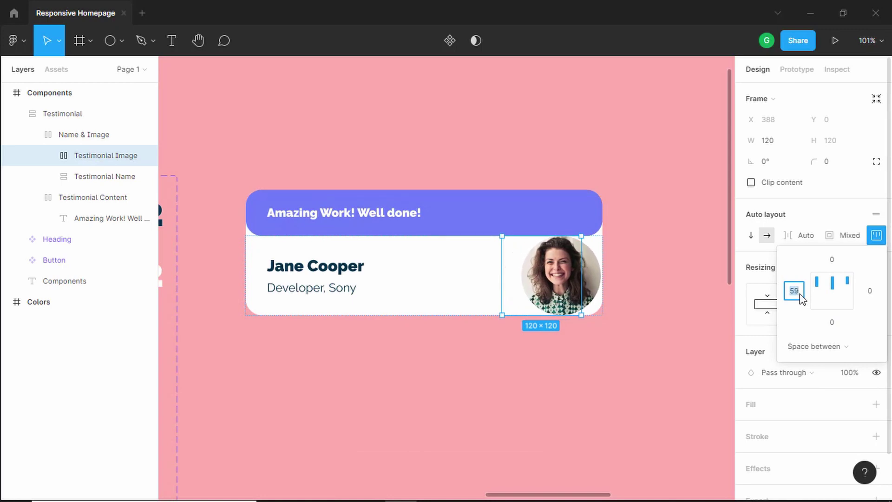
{"action": "key", "text": "Down"}
{"action": "key", "text": "Down"}
{"action": "key", "text": "Down"}
{"action": "key", "text": "Down"}
{"action": "key", "text": "Down"}
{"action": "key", "text": "Down"}
{"action": "key", "text": "Down"}
{"action": "key", "text": "Down"}
{"action": "key", "text": "Down"}
{"action": "key", "text": "Down"}
{"action": "key", "text": "Down"}
{"action": "key", "text": "Down"}
{"action": "key", "text": "Down"}
{"action": "key", "text": "Down"}
{"action": "key", "text": "Down"}
{"action": "key", "text": "Down"}
{"action": "key", "text": "Down"}
{"action": "key", "text": "Down"}
{"action": "key", "text": "Down"}
{"action": "key", "text": "Down"}
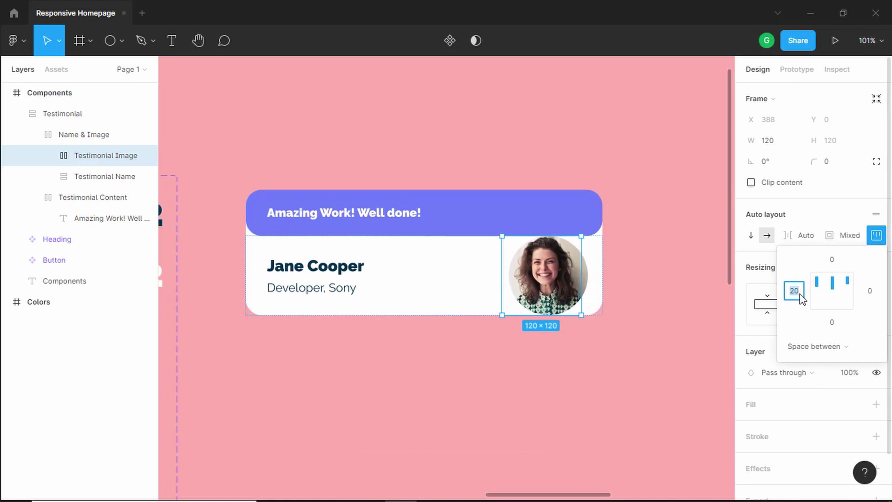
{"action": "key", "text": "Down"}
{"action": "key", "text": "Down"}
{"action": "key", "text": "Down"}
{"action": "key", "text": "Down"}
{"action": "key", "text": "Down"}
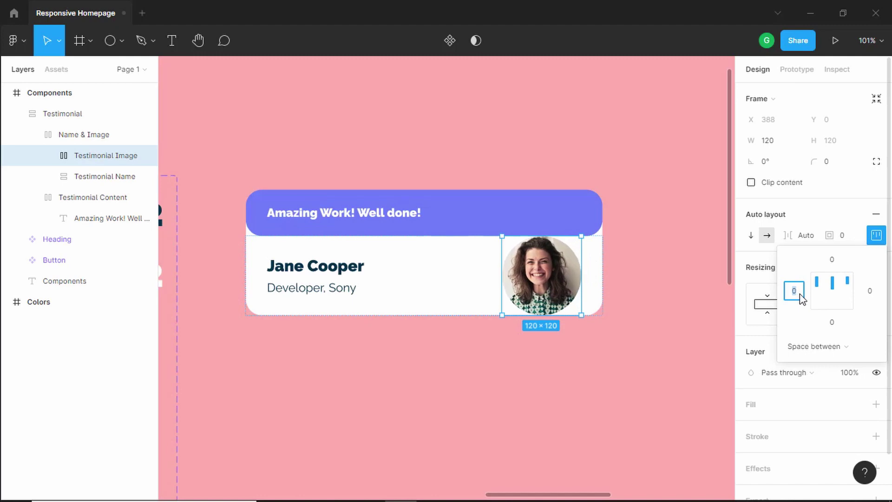
- Switch the Testimonial Image frame to vertical auto layout and set its bottom padding to 24 so the photo overlaps the purple quote
{"action": "left_click", "coordinate": [752, 237]}
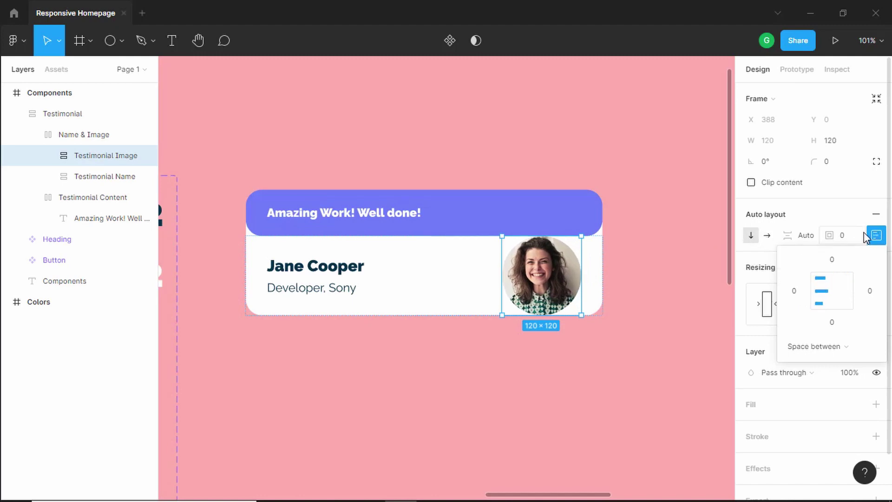
{"action": "left_click", "coordinate": [832, 323]}
{"action": "key", "text": "Up"}
{"action": "key", "text": "Up"}
{"action": "key", "text": "Up"}
{"action": "key", "text": "Up"}
{"action": "key", "text": "Up"}
{"action": "key", "text": "Up"}
{"action": "key", "text": "Up"}
{"action": "key", "text": "Up"}
{"action": "key", "text": "Up"}
{"action": "key", "text": "Up"}
{"action": "key", "text": "Up"}
{"action": "key", "text": "Up"}
{"action": "key", "text": "Up"}
{"action": "key", "text": "Up"}
{"action": "key", "text": "Up"}
{"action": "key", "text": "Up"}
{"action": "key", "text": "Up"}
{"action": "key", "text": "Up"}
{"action": "key", "text": "Up"}
{"action": "key", "text": "Up"}
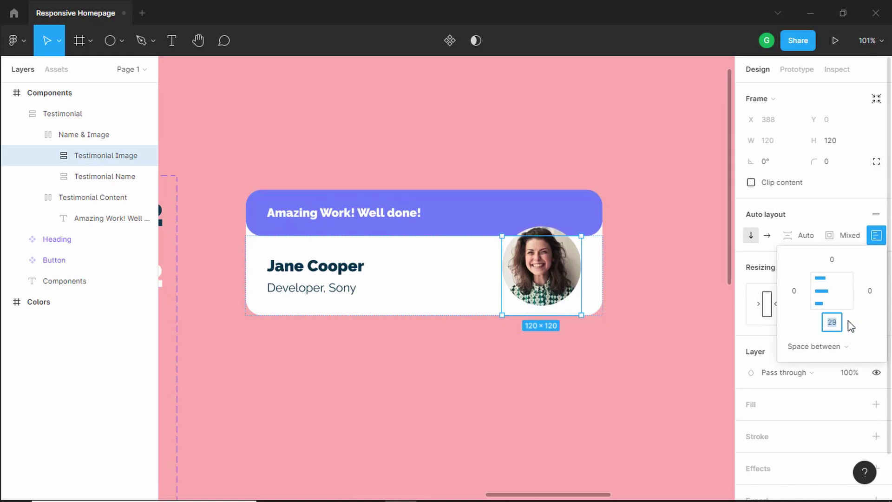
{"action": "key", "text": "Down"}
{"action": "key", "text": "Down"}
{"action": "key", "text": "Down"}
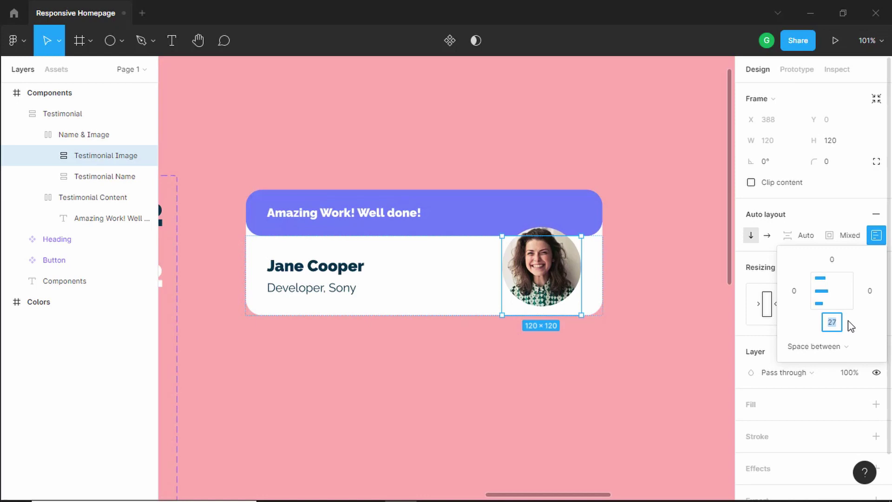
{"action": "key", "text": "Down"}
{"action": "key", "text": "Down"}
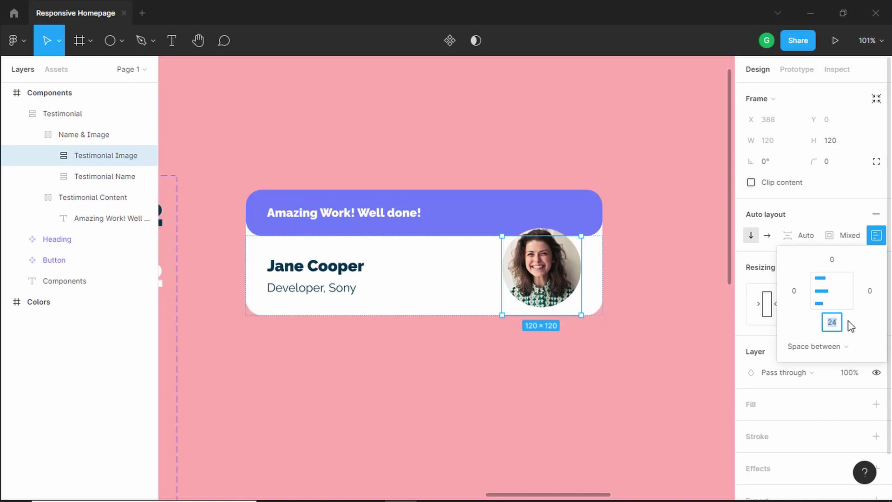
{"action": "key", "text": "Return"}
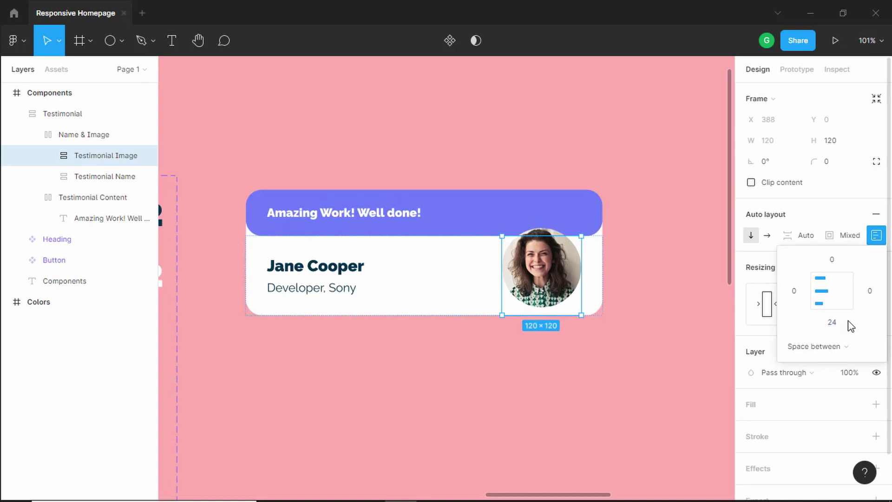
{"action": "left_click", "coordinate": [584, 385]}
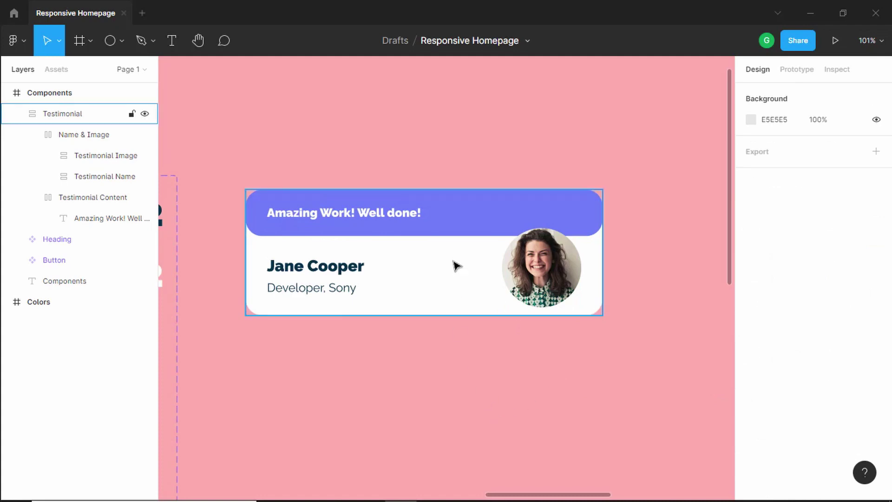
- Add a drop shadow to the Testimonial frame and set the shadow's Y offset to 9
{"action": "left_click", "coordinate": [468, 213]}
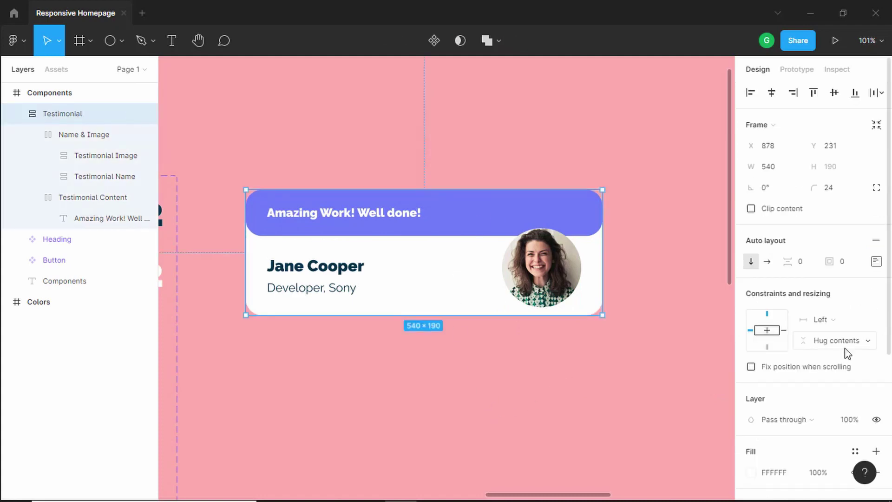
{"action": "scroll", "coordinate": [846, 356], "scroll_direction": "down", "scroll_amount": 5}
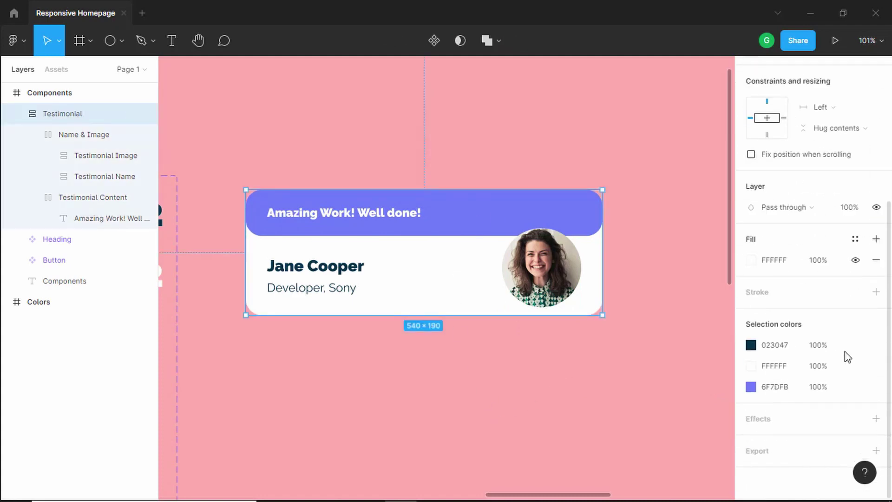
{"action": "left_click", "coordinate": [880, 419]}
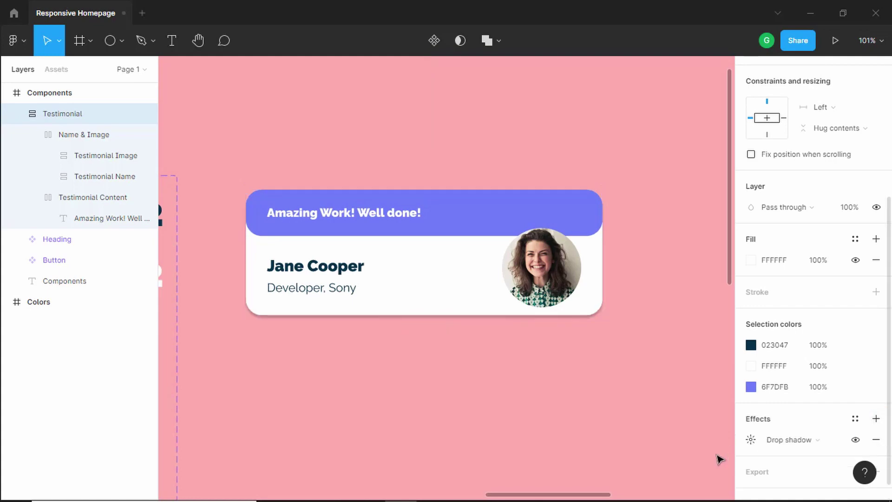
{"action": "scroll", "coordinate": [783, 446], "scroll_direction": "down", "scroll_amount": 1}
{"action": "left_click", "coordinate": [751, 419]}
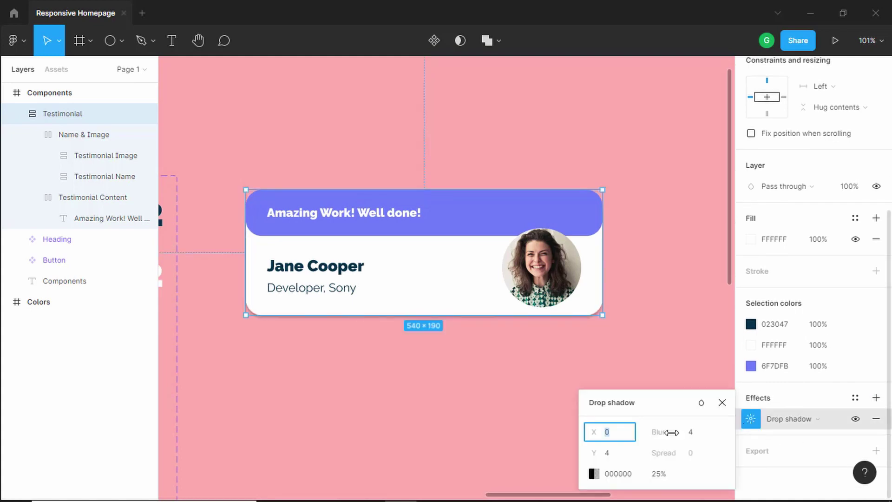
{"action": "left_click", "coordinate": [618, 453]}
{"action": "type", "text": "6"}
{"action": "key", "text": "Return"}
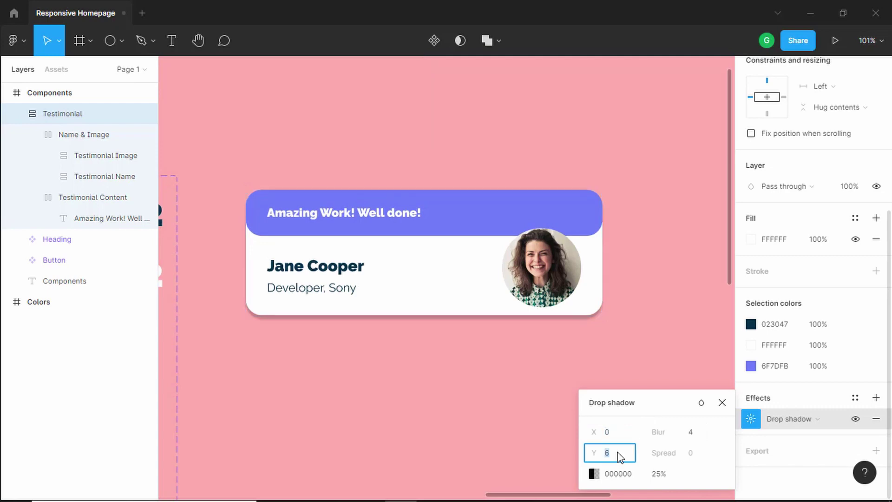
{"action": "key", "text": "Up"}
{"action": "key", "text": "Up"}
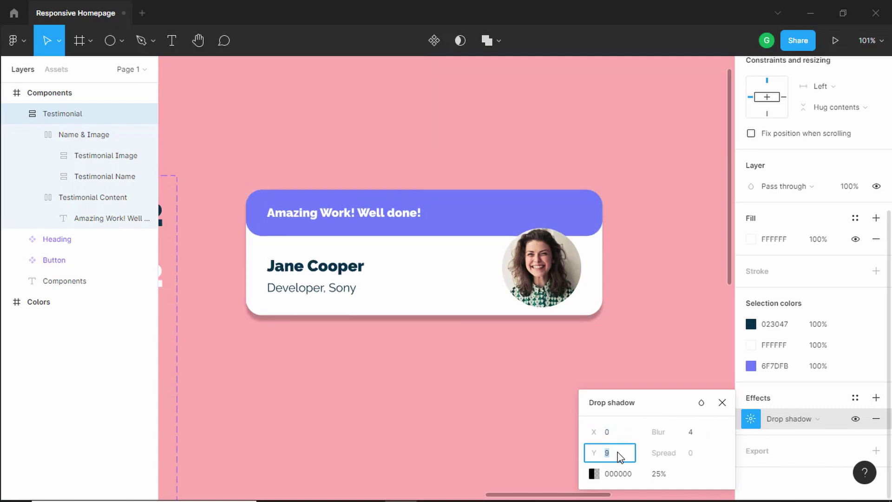
- Set the Testimonial drop shadow's blur to 36
{"action": "key", "text": "Tab"}
{"action": "type", "text": "18"}
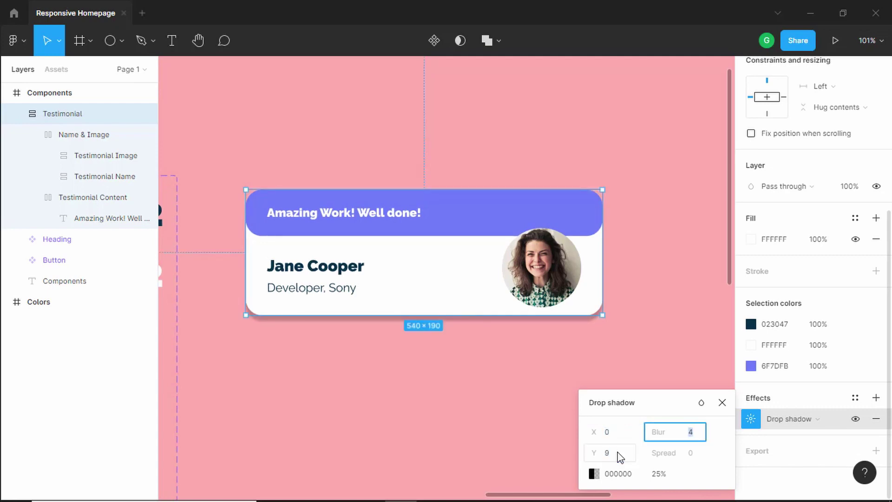
{"action": "key", "text": "Return"}
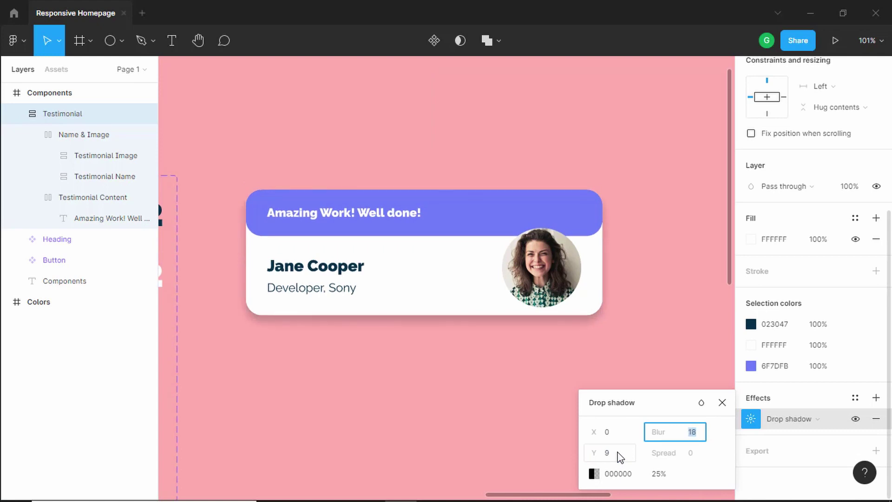
{"action": "type", "text": "34"}
{"action": "key", "text": "Return"}
{"action": "key", "text": "Up"}
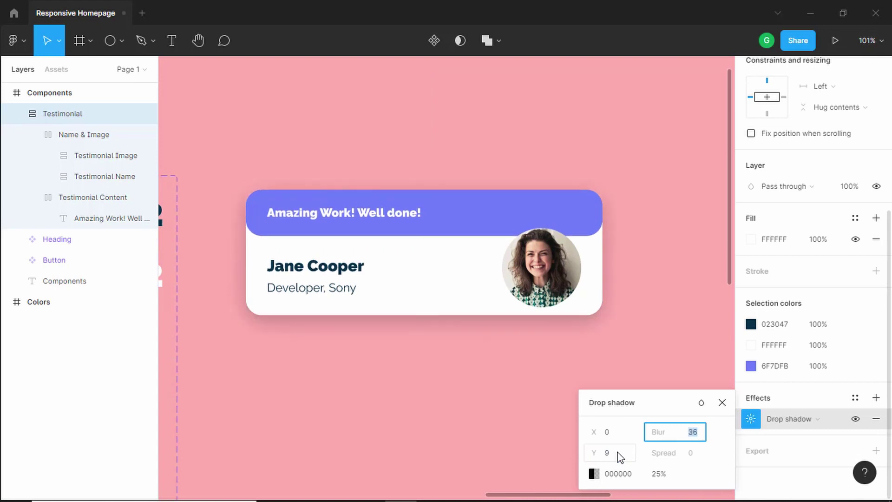
- Reduce the Testimonial drop shadow's colour opacity to 20%
{"action": "key", "text": "Tab"}
{"action": "key", "text": "Tab"}
{"action": "key", "text": "Tab"}
{"action": "key", "text": "Down"}
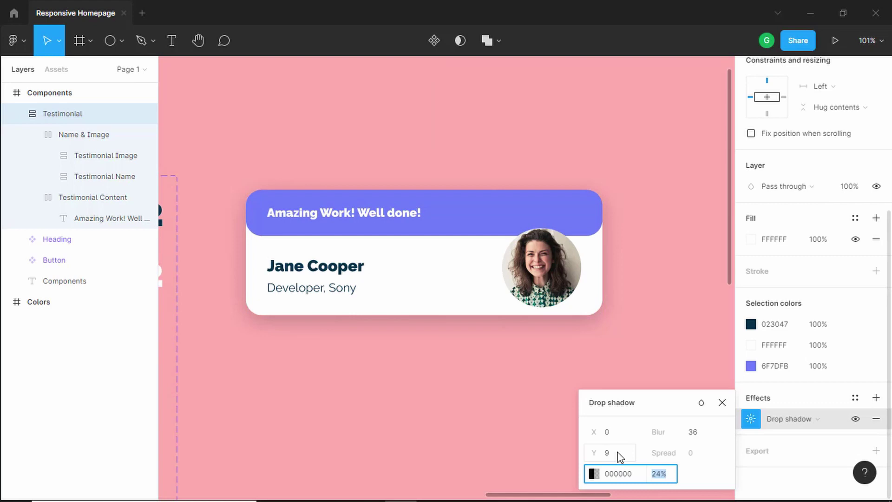
{"action": "key", "text": "Down"}
{"action": "key", "text": "Down"}
{"action": "key", "text": "Down"}
{"action": "key", "text": "Down"}
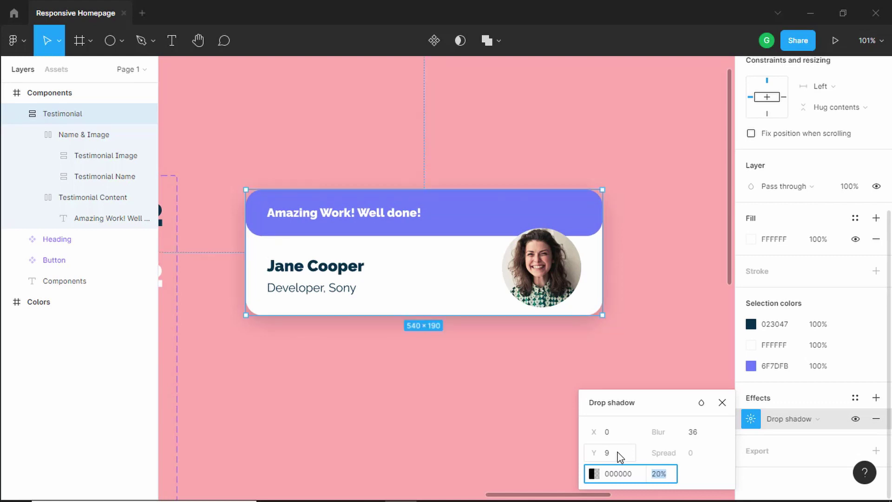
- Extend the purple quote text after "Amazing Work! Well done!" with "asdf" filler words until it fills three lines
{"action": "left_click", "coordinate": [722, 402]}
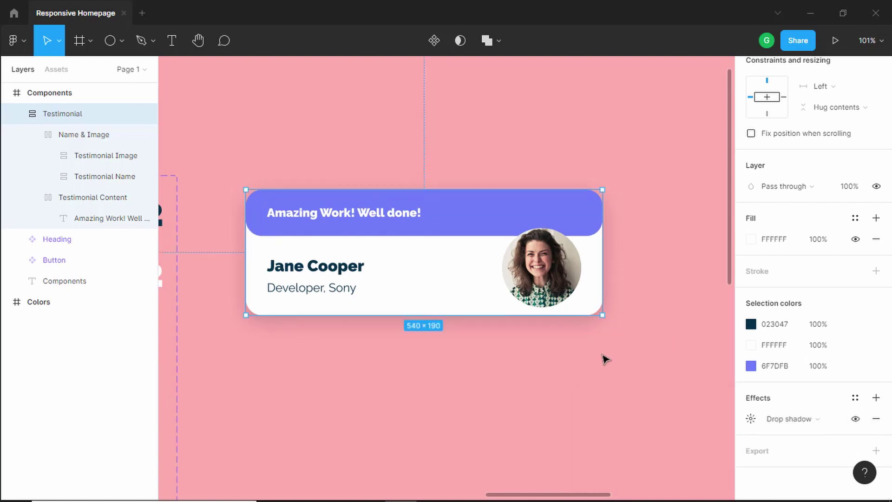
{"action": "left_click", "coordinate": [603, 359]}
{"action": "double_click", "coordinate": [430, 205]}
{"action": "double_click", "coordinate": [451, 198]}
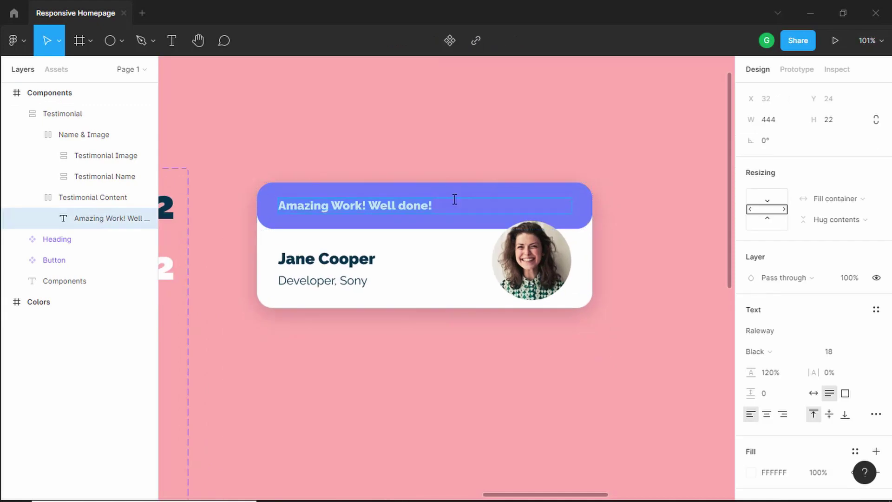
{"action": "left_click", "coordinate": [448, 208]}
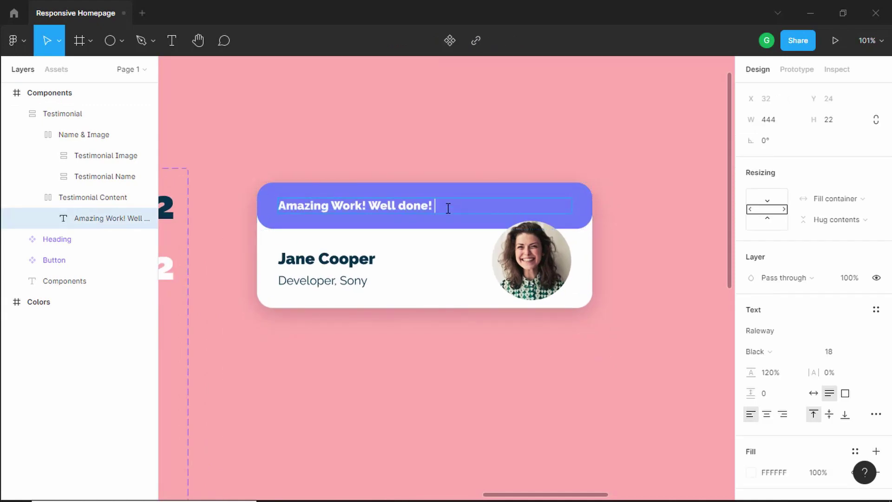
{"action": "type", "text": "asdf asdf asdf asd fas df asdf asd f"}
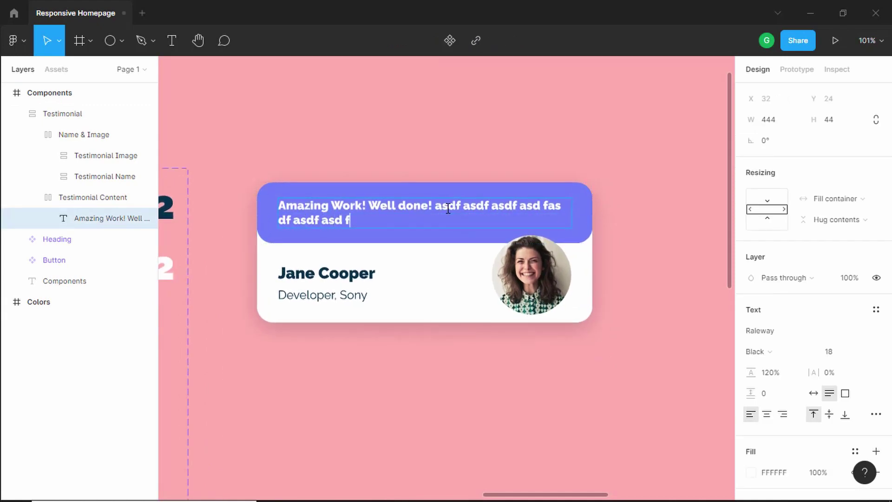
{"action": "type", "text": "sa df asd fasdf asdf as df asdf "}
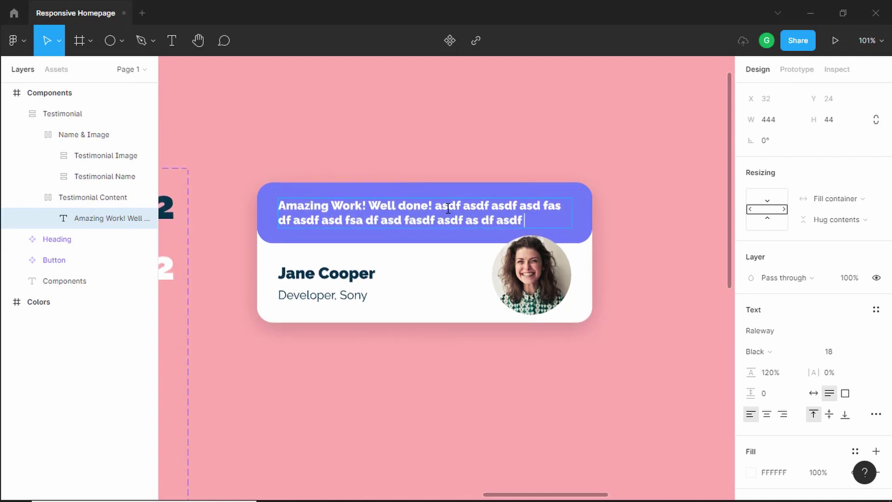
{"action": "type", "text": "asdf asd fas dfasd f asdf as dfs"}
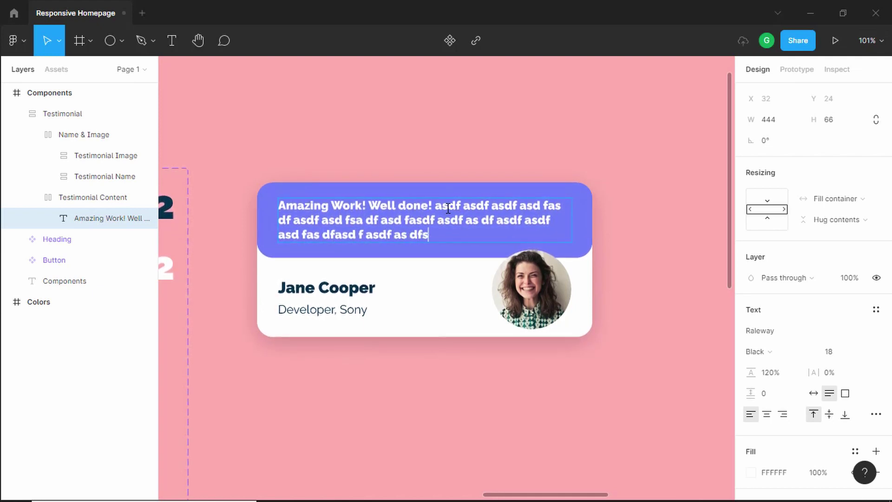
{"action": "type", "text": "f"}
{"action": "key", "text": "Escape"}
{"action": "key", "text": "Escape"}
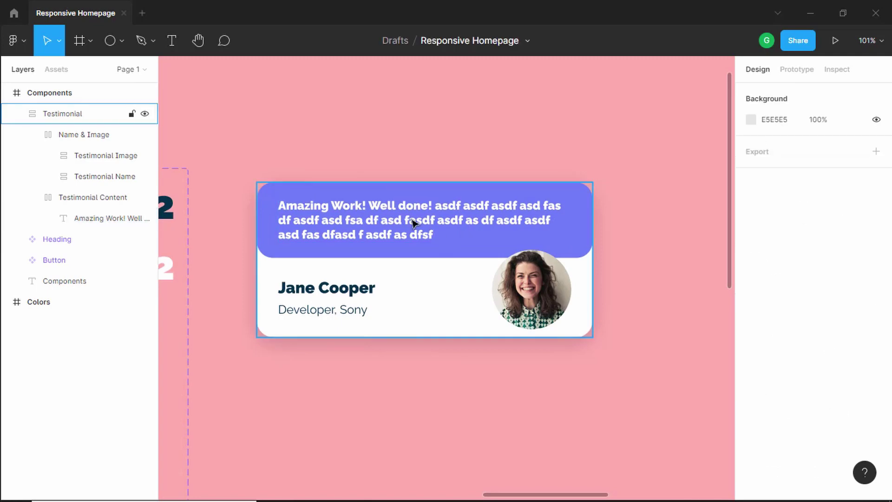
- Set the line height of the quote text in the purple block to 150%
{"action": "left_click", "coordinate": [415, 223], "text": "ctrl"}
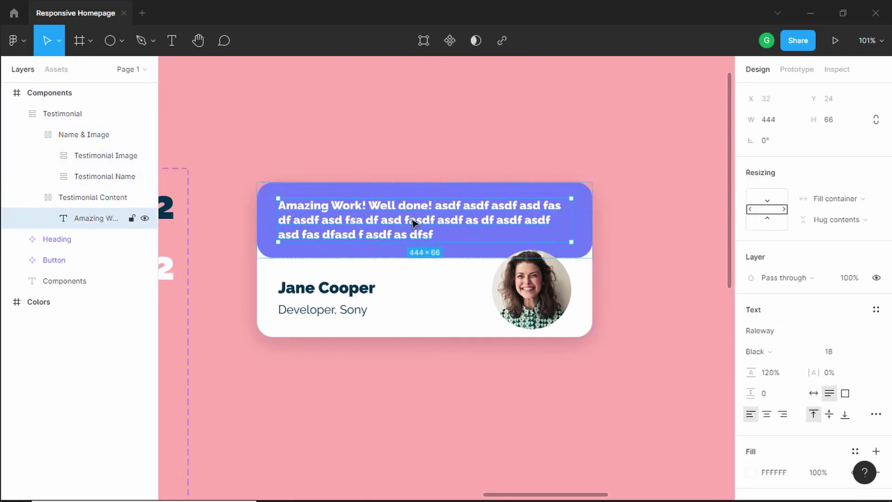
{"action": "scroll", "coordinate": [802, 362], "scroll_direction": "down", "scroll_amount": 2}
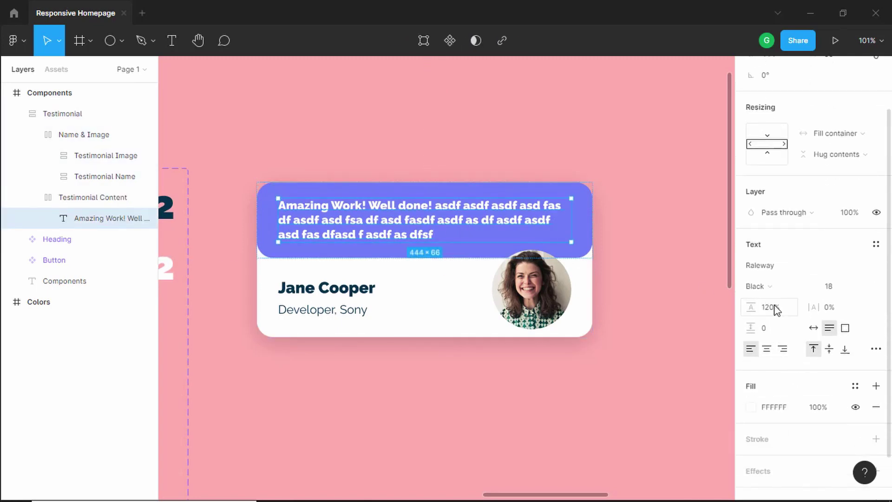
{"action": "left_click", "coordinate": [774, 310]}
{"action": "key", "text": "Up"}
{"action": "key", "text": "Up"}
{"action": "key", "text": "Up"}
{"action": "key", "text": "Up"}
{"action": "key", "text": "Up"}
{"action": "key", "text": "Up"}
{"action": "key", "text": "Up"}
{"action": "key", "text": "Up"}
{"action": "key", "text": "Up"}
{"action": "key", "text": "Up"}
{"action": "key", "text": "Up"}
{"action": "key", "text": "Up"}
{"action": "key", "text": "Up"}
{"action": "key", "text": "Up"}
{"action": "key", "text": "Up"}
{"action": "key", "text": "Up"}
{"action": "key", "text": "Up"}
{"action": "key", "text": "Up"}
{"action": "key", "text": "Up"}
{"action": "key", "text": "Up"}
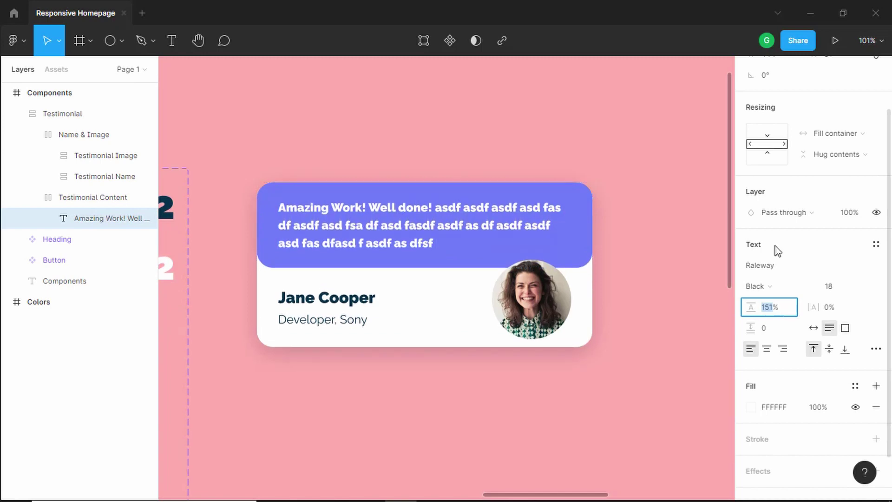
{"action": "key", "text": "Return"}
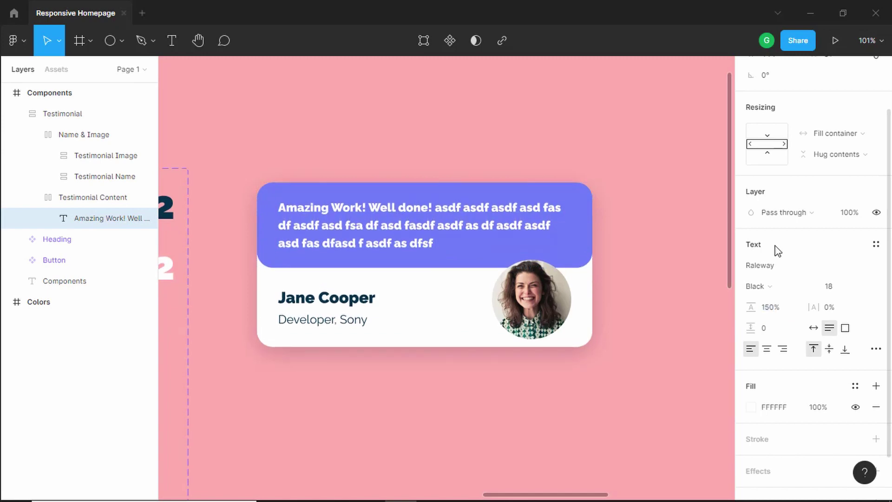
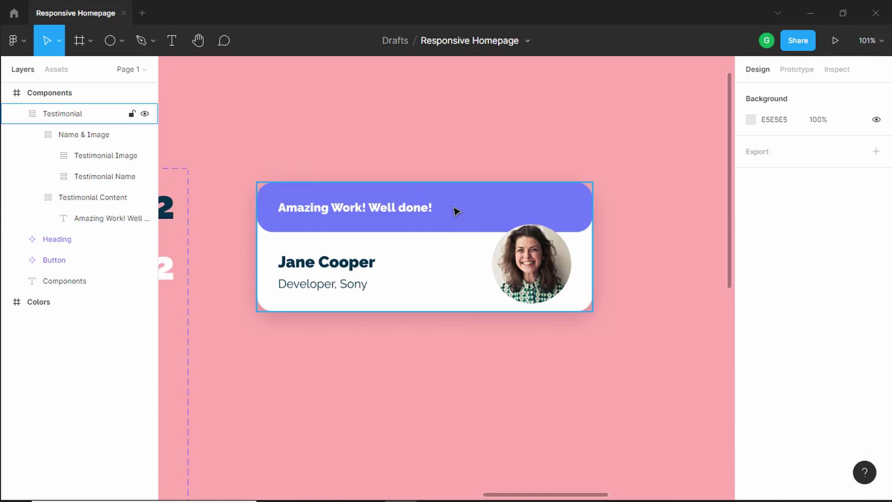
- Turn the Testimonial frame into a component and add a second variant to it
{"action": "left_click", "coordinate": [442, 197]}
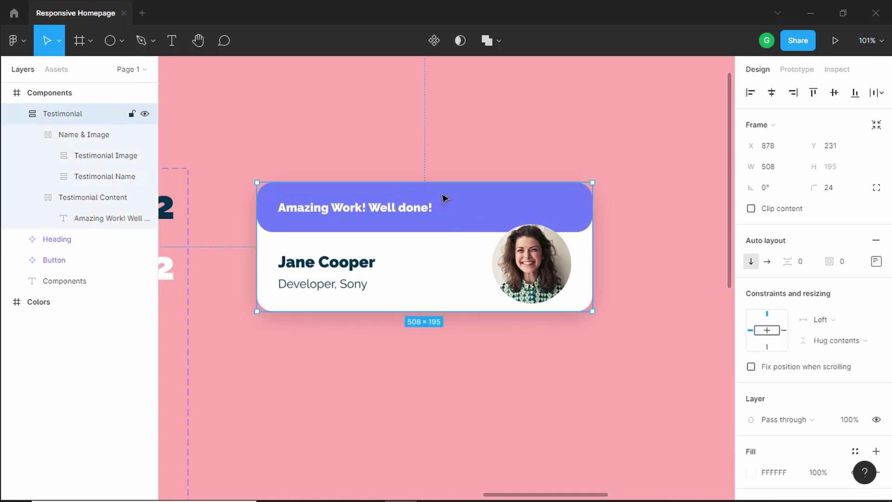
{"action": "left_click", "coordinate": [432, 44]}
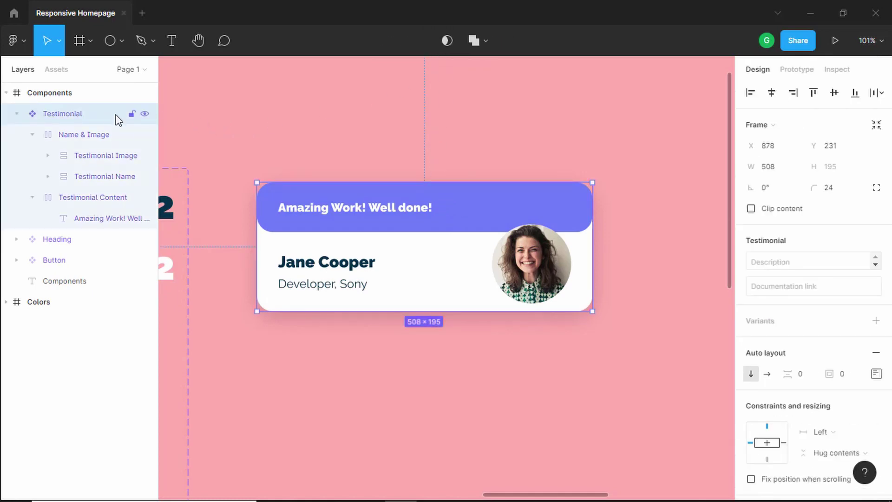
{"action": "scroll", "coordinate": [494, 203], "scroll_direction": "down", "scroll_amount": 1}
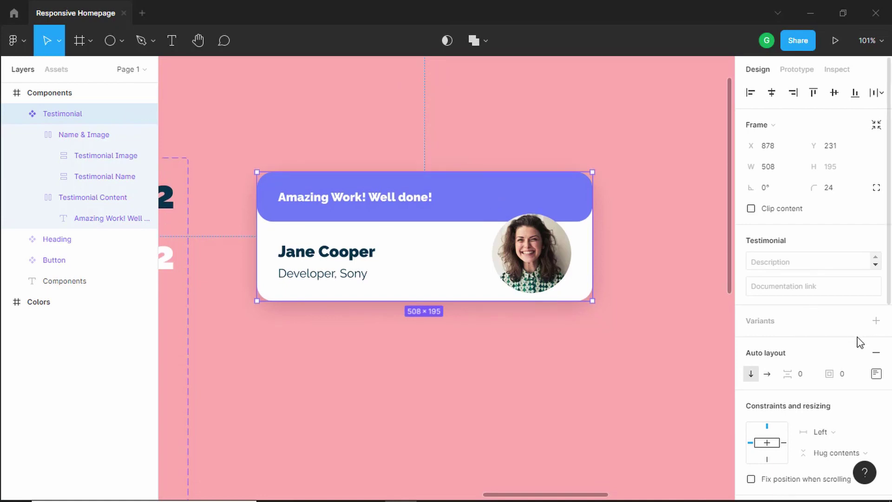
{"action": "left_click", "coordinate": [876, 323]}
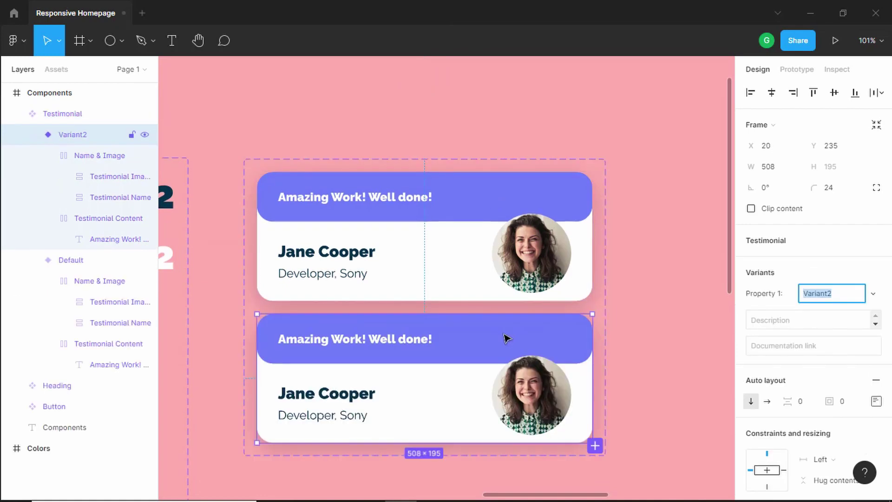
{"action": "scroll", "coordinate": [506, 336], "scroll_direction": "down", "scroll_amount": 2}
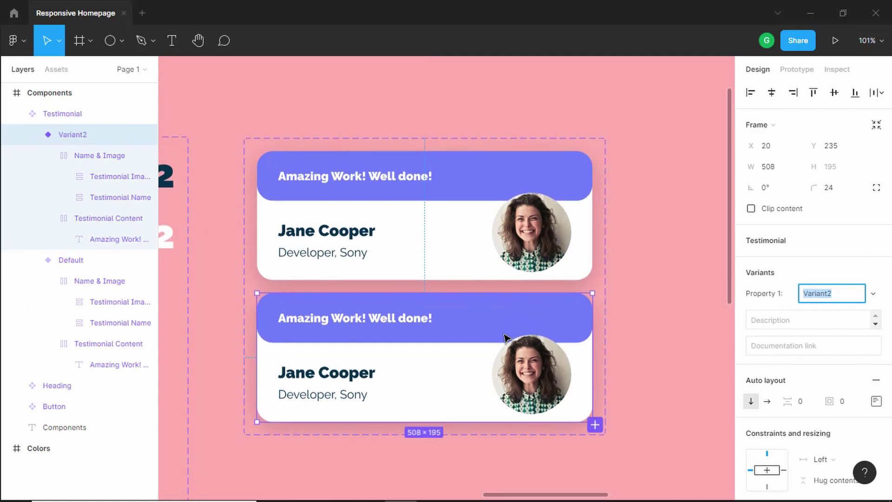
- Rename the Testimonial set's variant property to Platform and its Default value to Desktop
{"action": "left_click", "coordinate": [420, 138]}
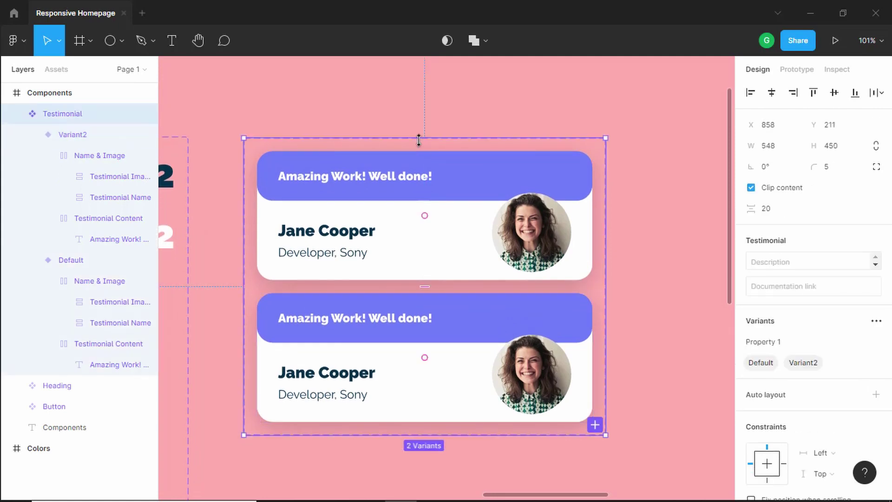
{"action": "double_click", "coordinate": [793, 345]}
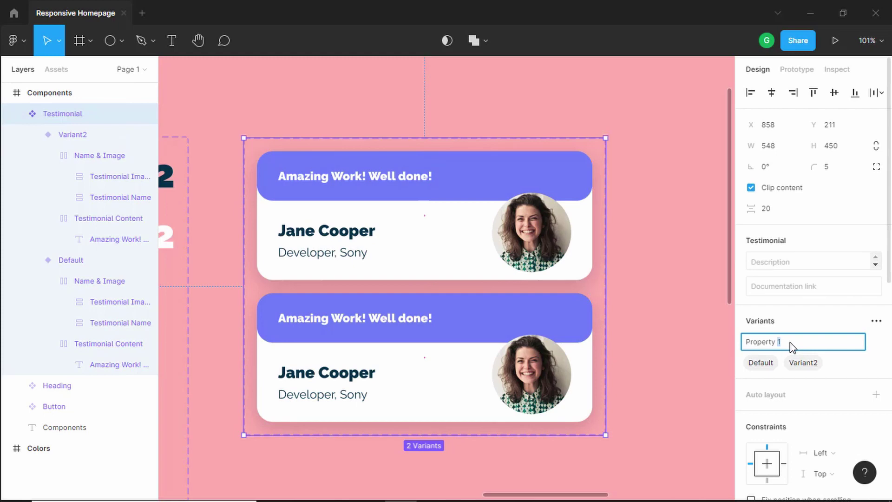
{"action": "type", "text": "Platform"}
{"action": "double_click", "coordinate": [761, 363]}
{"action": "type", "text": "Desktop"}
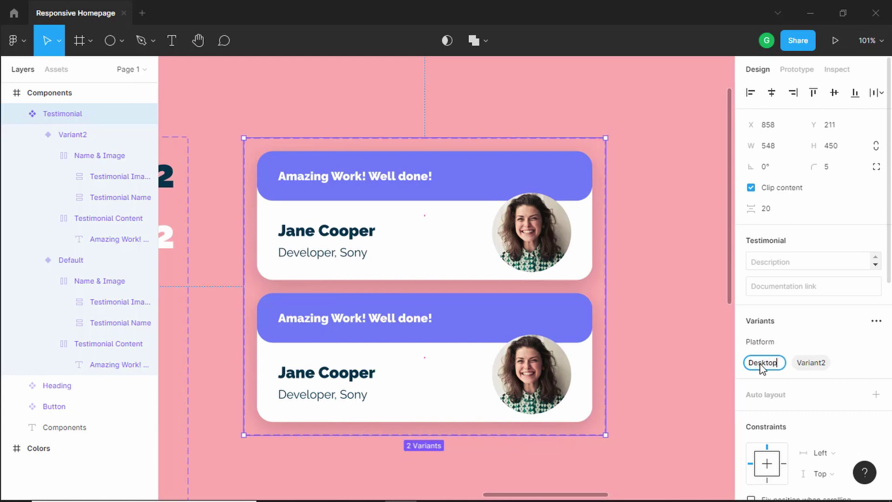
{"action": "key", "text": "Return"}
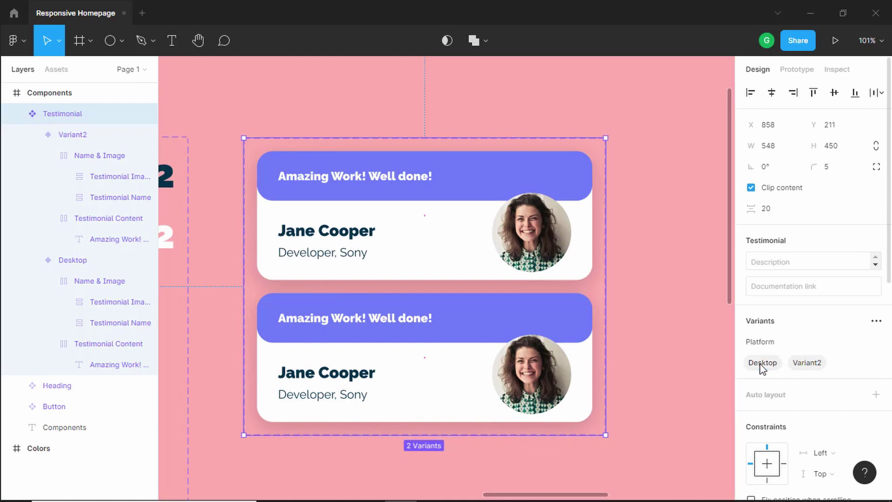
- Set the Platform value of the second Testimonial variant to Mobile
{"action": "left_click", "coordinate": [492, 190]}
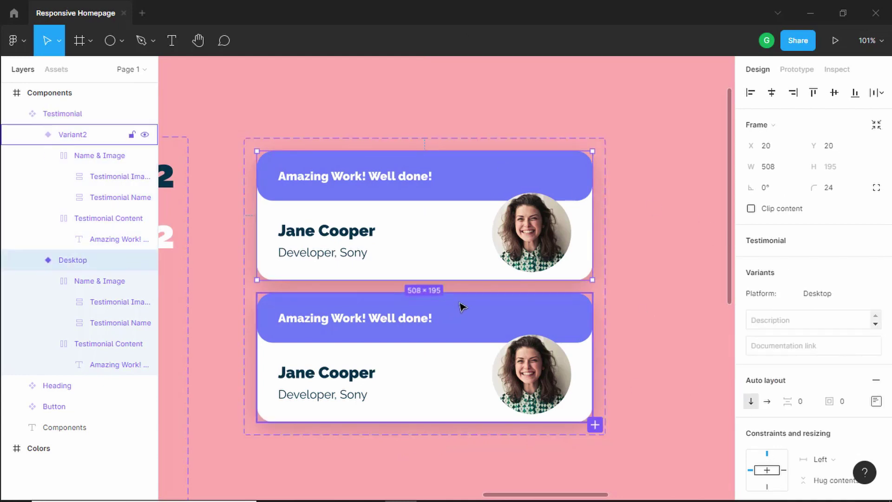
{"action": "left_click", "coordinate": [489, 303]}
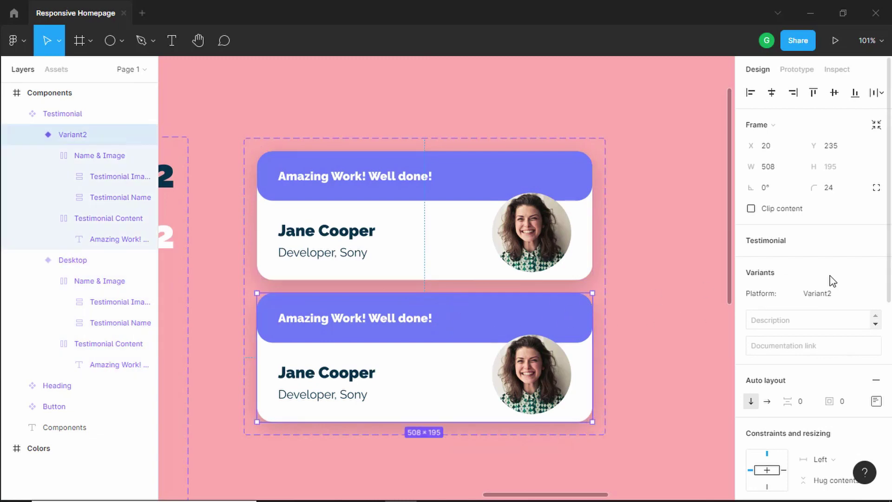
{"action": "left_click", "coordinate": [838, 296]}
{"action": "type", "text": "Mobile"}
{"action": "key", "text": "Return"}
- Set the font size of the reviewer's name in the Mobile variant to 18
{"action": "left_click", "coordinate": [328, 380]}
{"action": "double_click", "coordinate": [328, 380]}
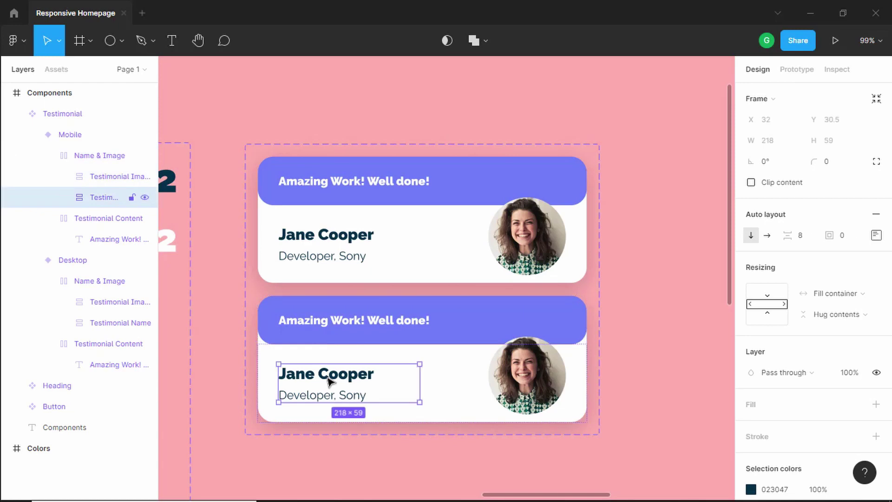
{"action": "double_click", "coordinate": [328, 378]}
{"action": "left_click", "coordinate": [842, 356]}
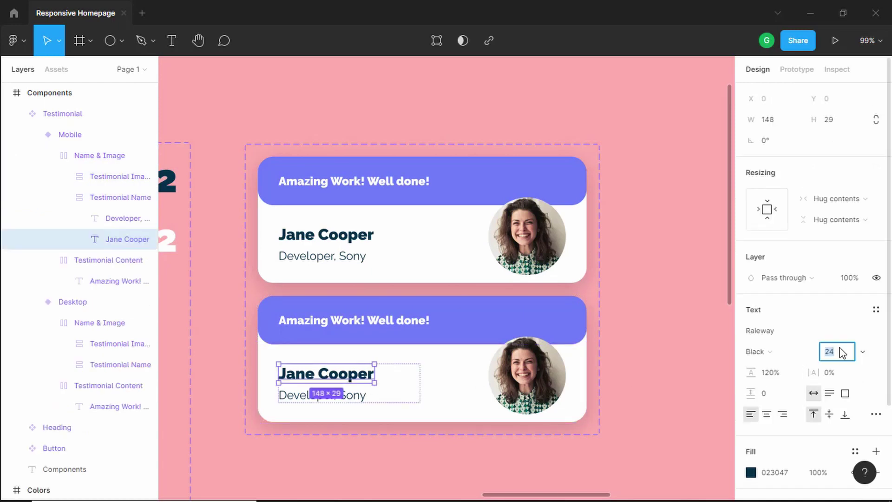
{"action": "type", "text": "18"}
{"action": "key", "text": "Return"}
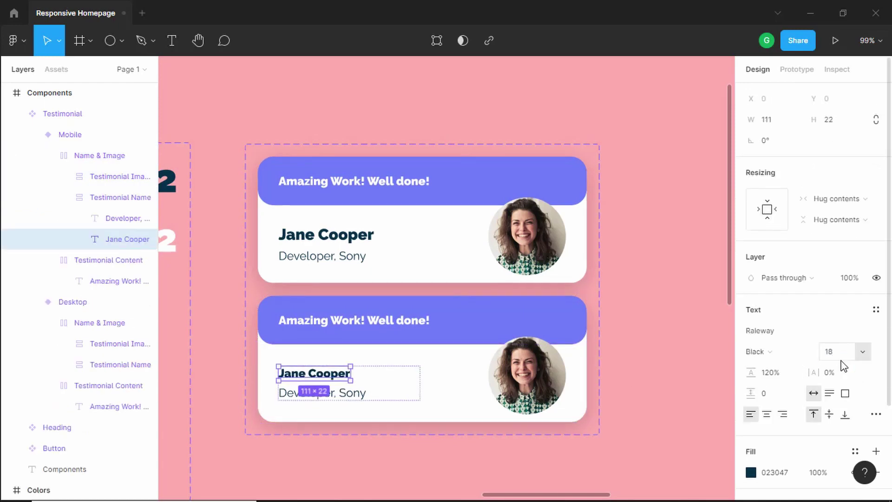
- Set the font size of the "Developer, Sony" text in the Mobile variant to 14
{"action": "key", "text": "Tab"}
{"action": "scroll", "coordinate": [641, 369], "scroll_direction": "up", "scroll_amount": 2}
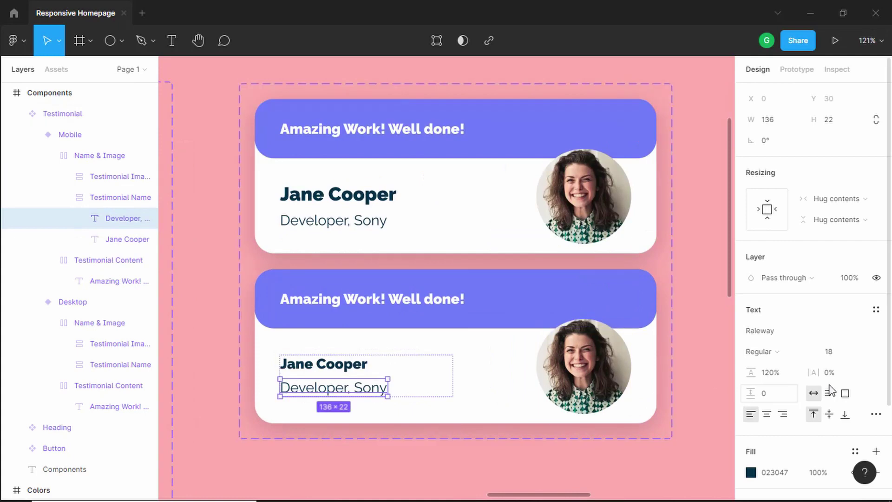
{"action": "left_click", "coordinate": [840, 353]}
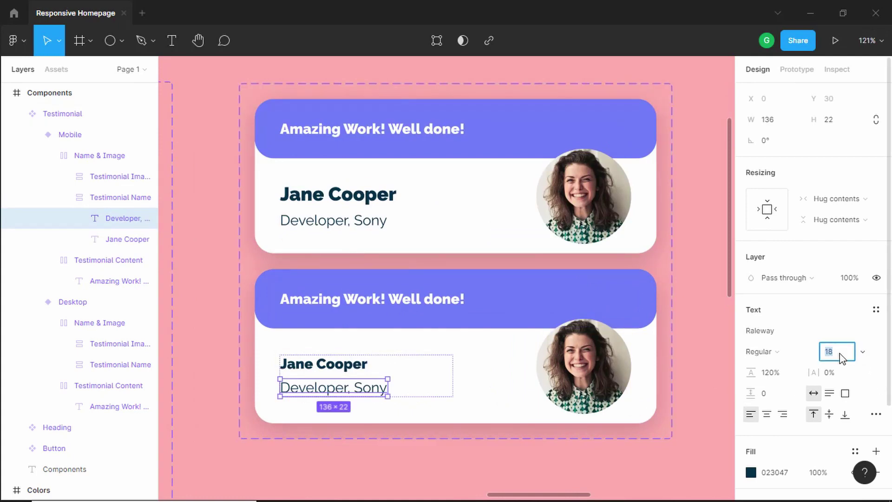
{"action": "type", "text": "14"}
{"action": "key", "text": "Return"}
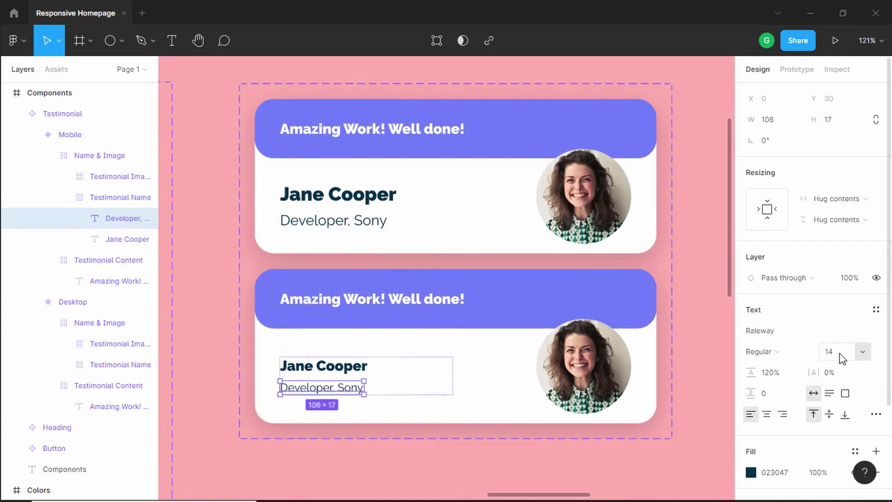
- Resize the circular reviewer photo in the Mobile variant to 100 × 100
{"action": "left_click", "coordinate": [601, 370]}
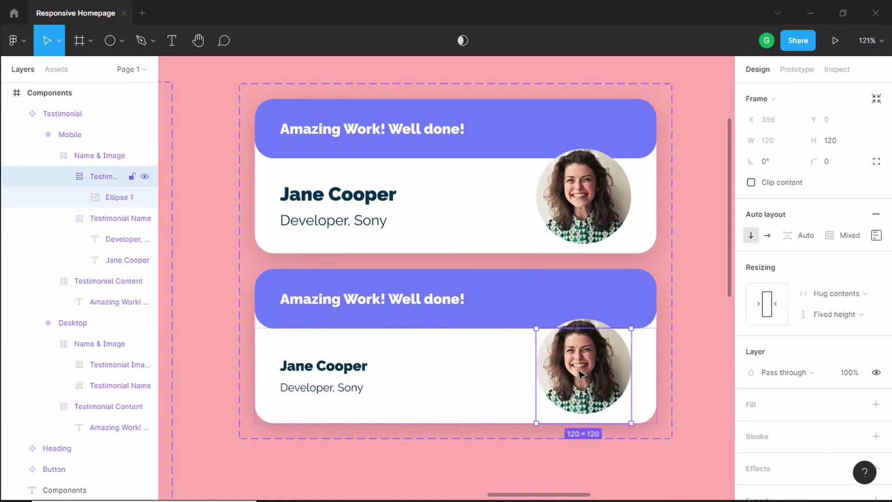
{"action": "left_click", "coordinate": [582, 375]}
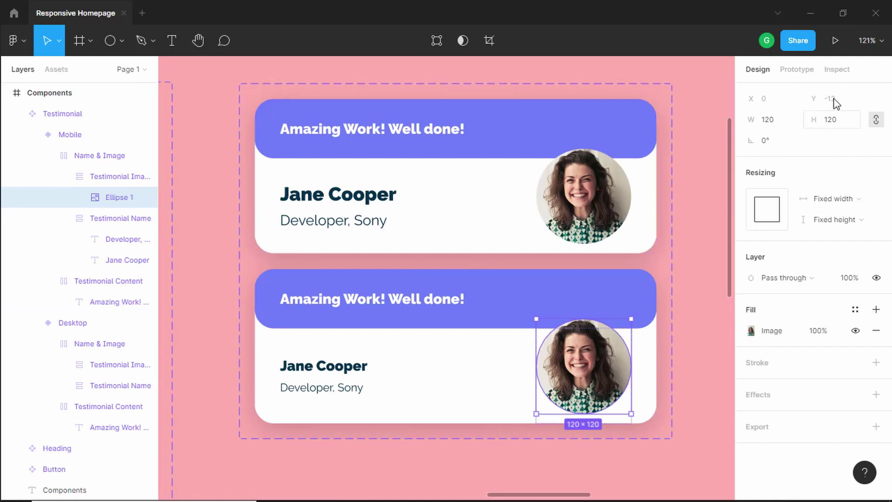
{"action": "left_click", "coordinate": [840, 122]}
{"action": "type", "text": "1"}
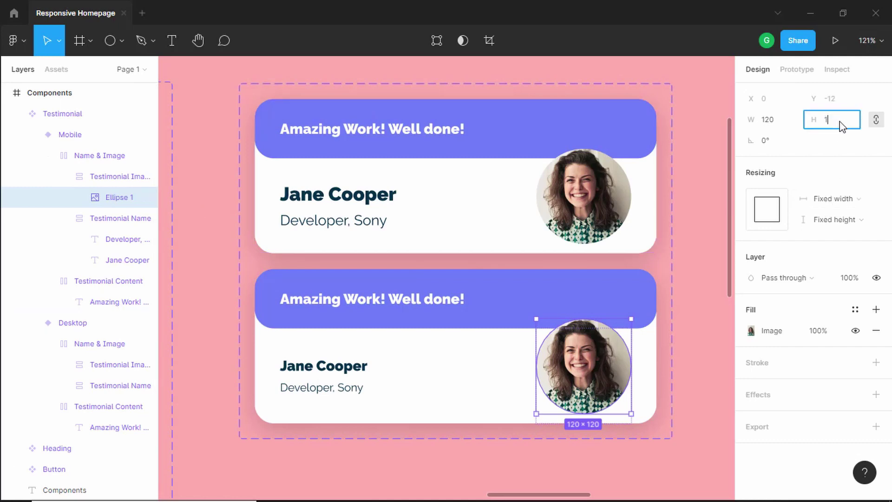
{"action": "key", "text": "Return"}
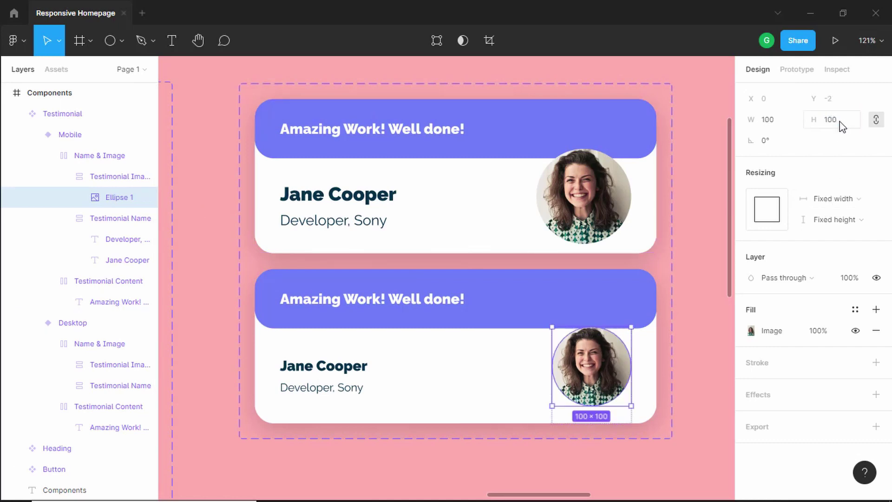
- Set the bottom padding of the photo's auto layout frame in the Mobile variant to 42
{"action": "key", "text": "shift+Return"}
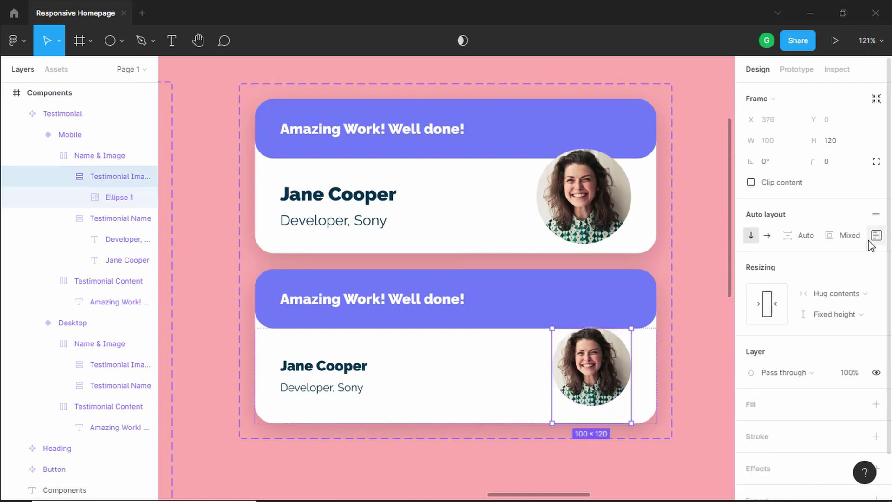
{"action": "left_click", "coordinate": [876, 236]}
{"action": "left_click", "coordinate": [832, 323]}
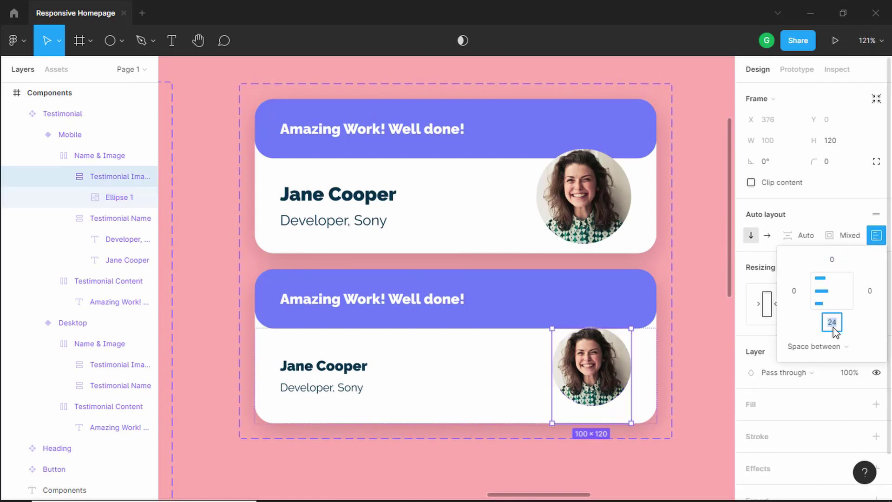
{"action": "key", "text": "Up"}
{"action": "key", "text": "Up"}
{"action": "key", "text": "Up"}
{"action": "key", "text": "Up"}
{"action": "key", "text": "Up"}
{"action": "key", "text": "Up"}
{"action": "key", "text": "Up"}
{"action": "key", "text": "Up"}
{"action": "key", "text": "Up"}
{"action": "key", "text": "Up"}
{"action": "key", "text": "Up"}
{"action": "key", "text": "Up"}
{"action": "key", "text": "Up"}
{"action": "key", "text": "Up"}
{"action": "key", "text": "Up"}
{"action": "key", "text": "Up"}
{"action": "key", "text": "Up"}
{"action": "key", "text": "Up"}
{"action": "key", "text": "Up"}
{"action": "key", "text": "Up"}
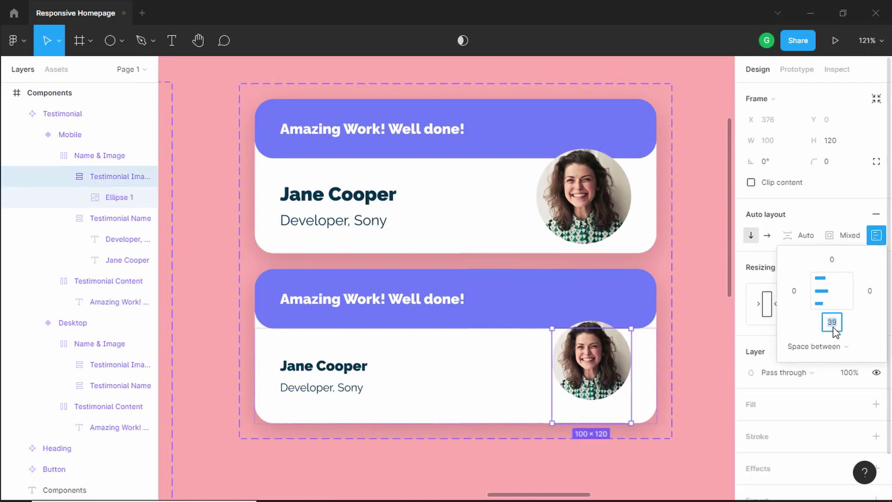
{"action": "key", "text": "Down"}
{"action": "key", "text": "Down"}
{"action": "key", "text": "Down"}
{"action": "key", "text": "Down"}
{"action": "key", "text": "Down"}
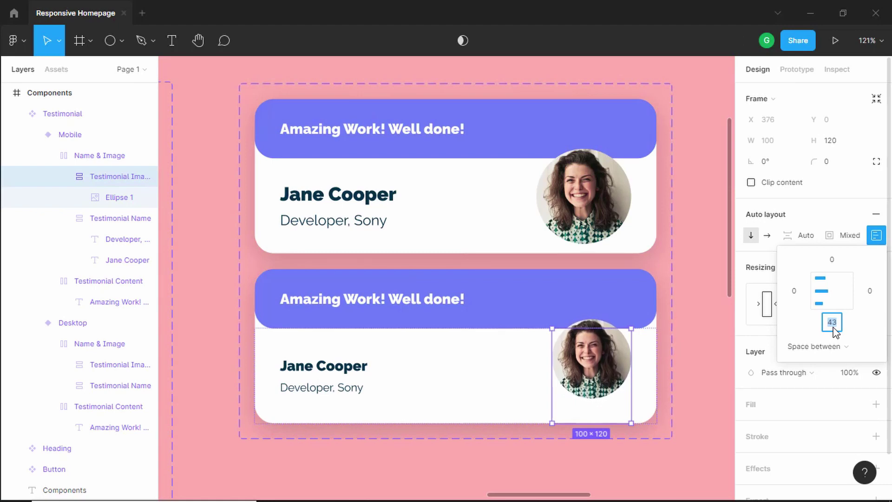
{"action": "key", "text": "Down"}
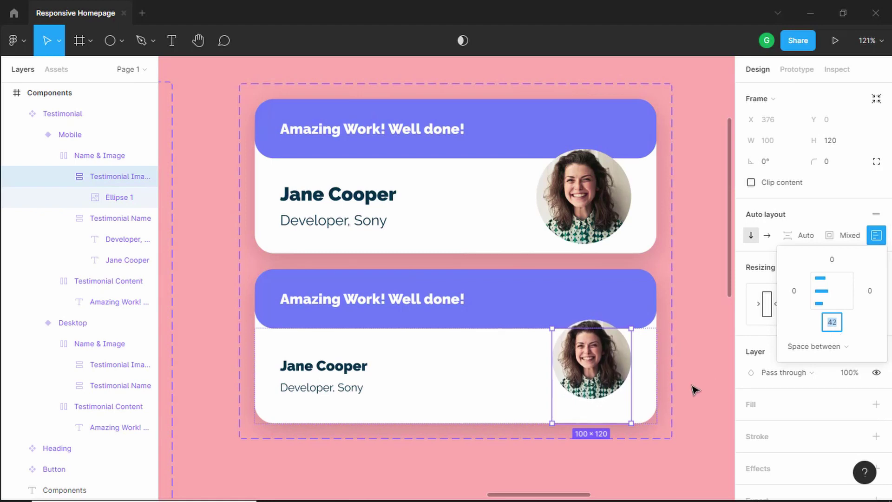
{"action": "key", "text": "Escape"}
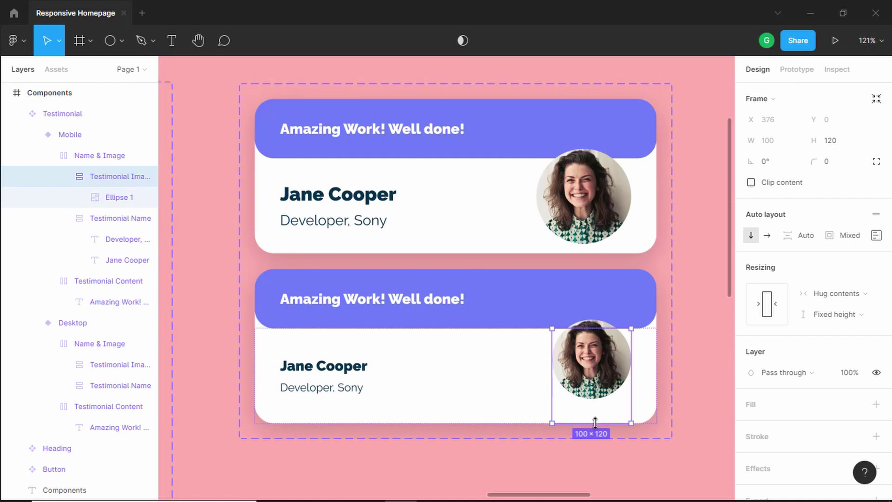
- Shorten the photo's auto layout frame in the Mobile variant to a height of about 97
{"action": "left_click_drag", "start_coordinate": [595, 422], "coordinate": [602, 405]}
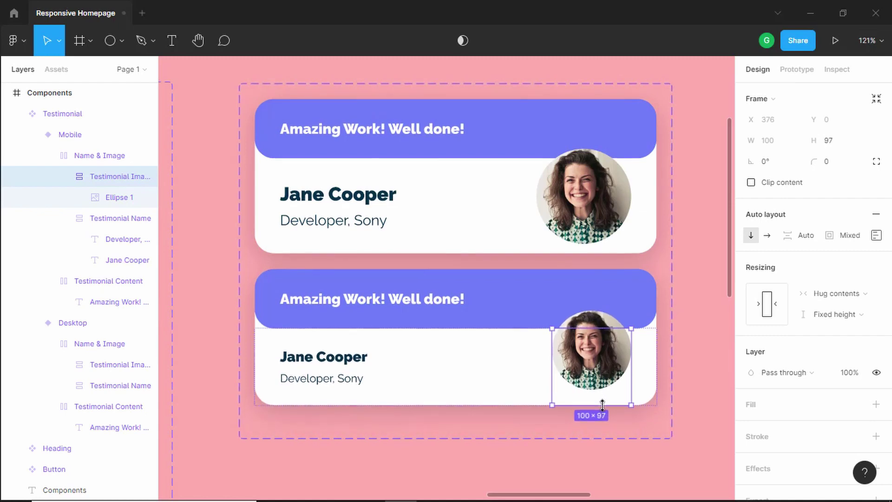
{"action": "left_click", "coordinate": [713, 411]}
- Place an instance of the Testimonial component on the pink Components frame, in the empty space beside the Testimonial variants
{"action": "scroll", "coordinate": [564, 370], "scroll_direction": "down", "scroll_amount": 5}
{"action": "left_click", "coordinate": [542, 365]}
{"action": "key", "text": "alt+2"}
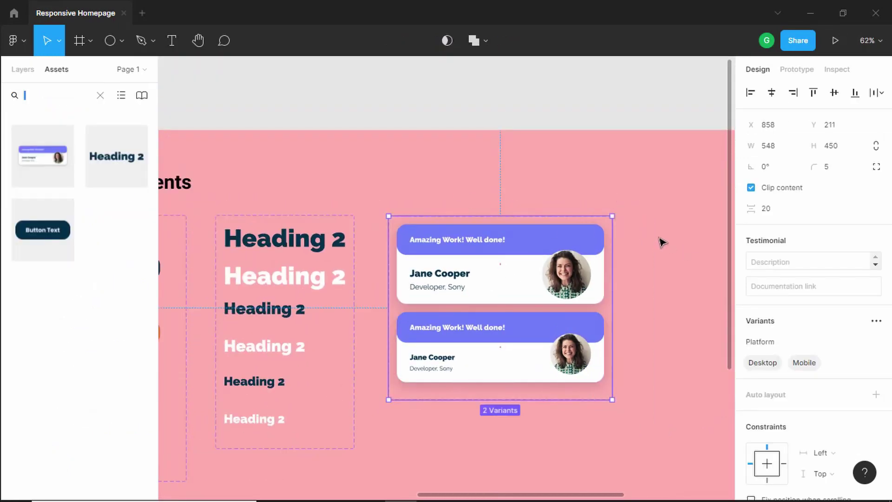
{"action": "left_click", "coordinate": [520, 203]}
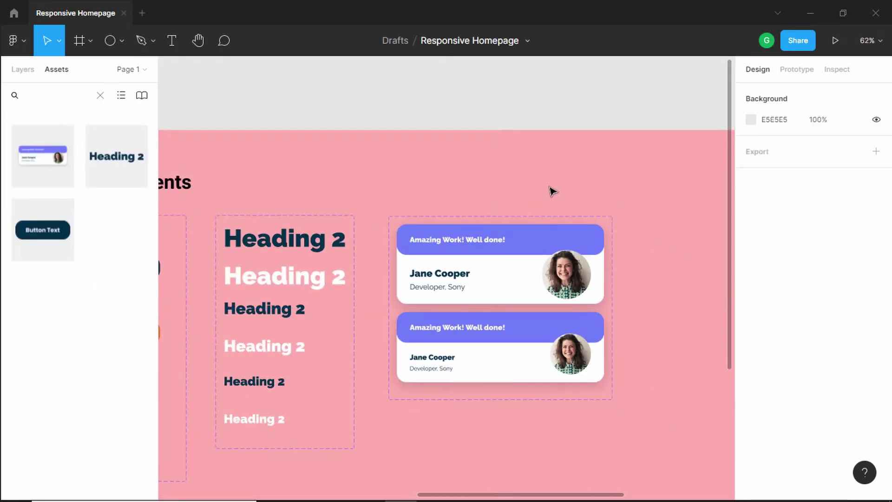
{"action": "left_click_drag", "start_coordinate": [551, 191], "coordinate": [368, 161]}
{"action": "left_click_drag", "start_coordinate": [43, 155], "coordinate": [651, 265]}
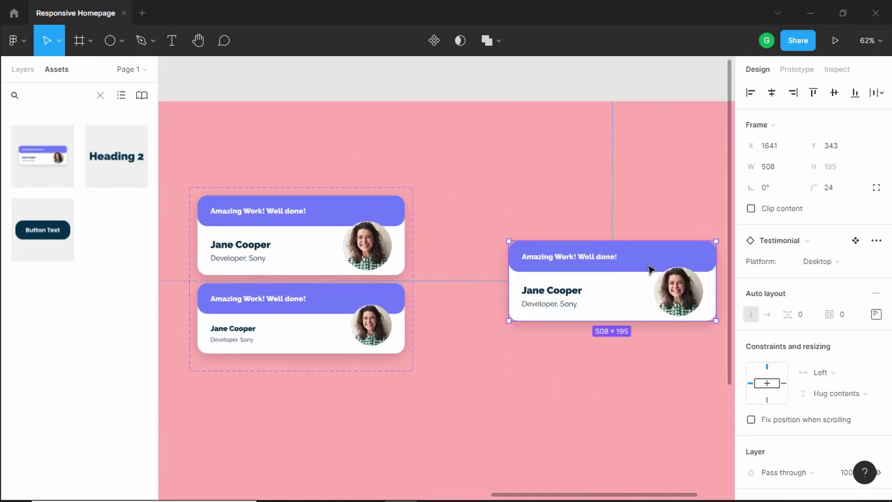
- Widen the Testimonial instance to about 536 and switch its Platform property to Mobile
{"action": "left_click_drag", "start_coordinate": [592, 208], "coordinate": [375, 152]}
{"action": "mouse_move", "coordinate": [581, 239]}
{"action": "left_mouse_down"}
{"action": "mouse_move", "coordinate": [542, 238]}
{"action": "mouse_move", "coordinate": [640, 238]}
{"action": "mouse_move", "coordinate": [592, 239]}
{"action": "left_mouse_up"}
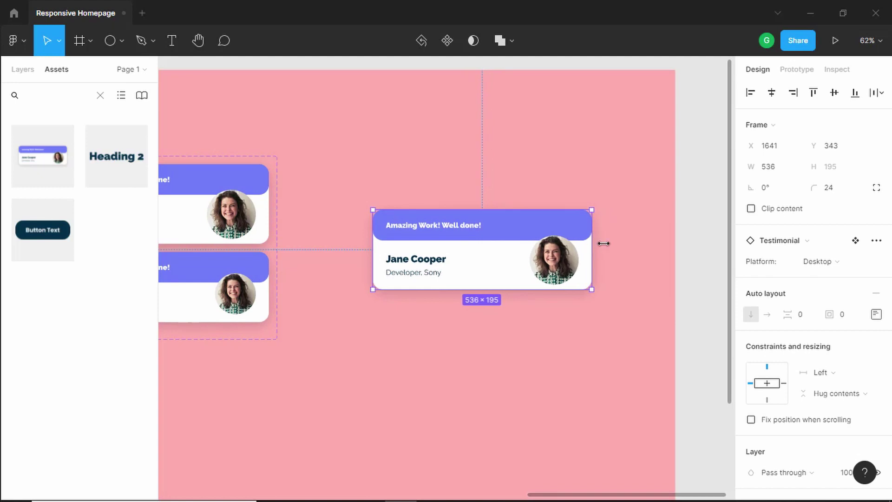
{"action": "left_click", "coordinate": [836, 266]}
{"action": "left_click", "coordinate": [834, 277]}
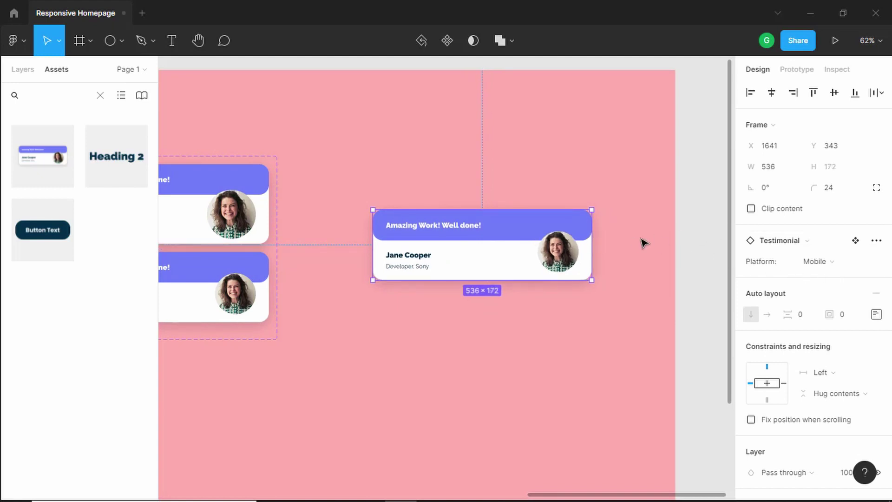
- Narrow the Mobile Testimonial instance to a width of about 486
{"action": "left_click_drag", "start_coordinate": [592, 241], "coordinate": [571, 249]}
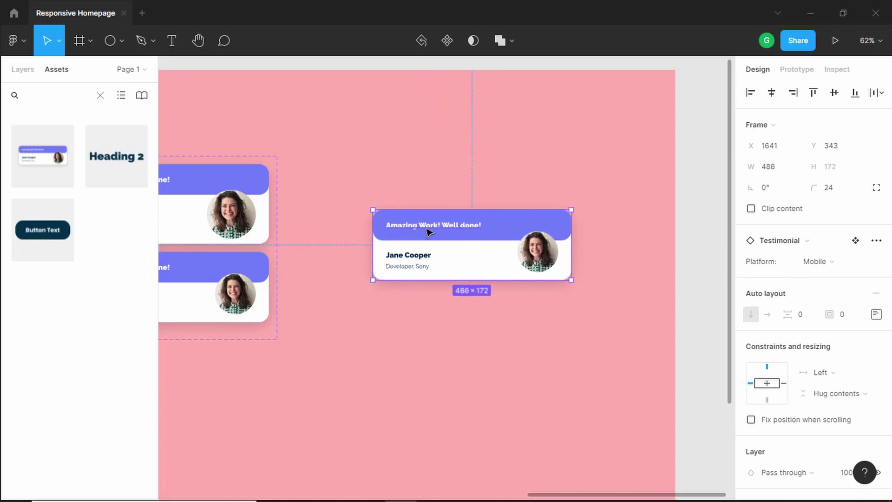
{"action": "scroll", "coordinate": [424, 229], "scroll_direction": "up", "scroll_amount": 5}
{"action": "scroll", "coordinate": [506, 245], "scroll_direction": "down", "scroll_amount": 1}
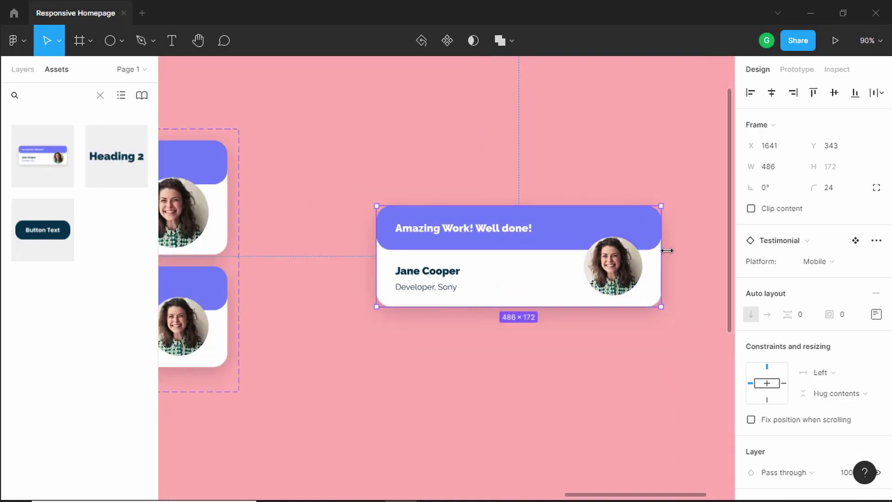
- Switch to the Photos app to view the Desktop.png reference design
{"action": "key", "text": "alt+Tab"}
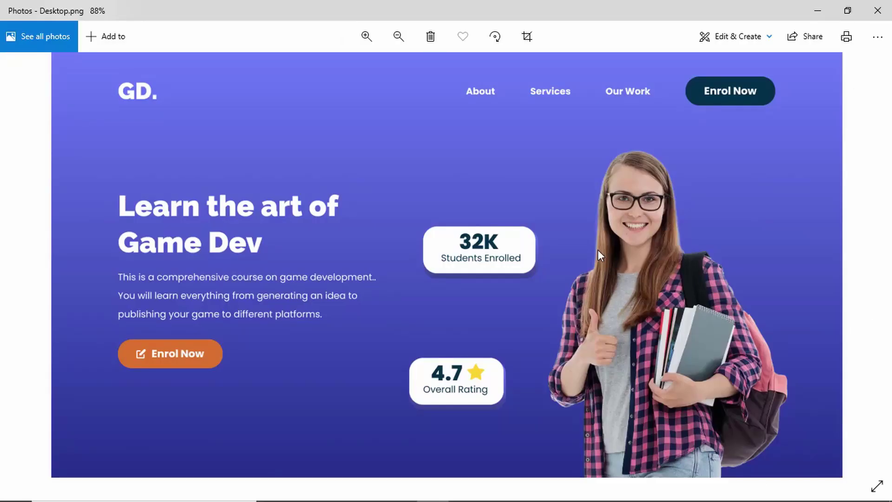